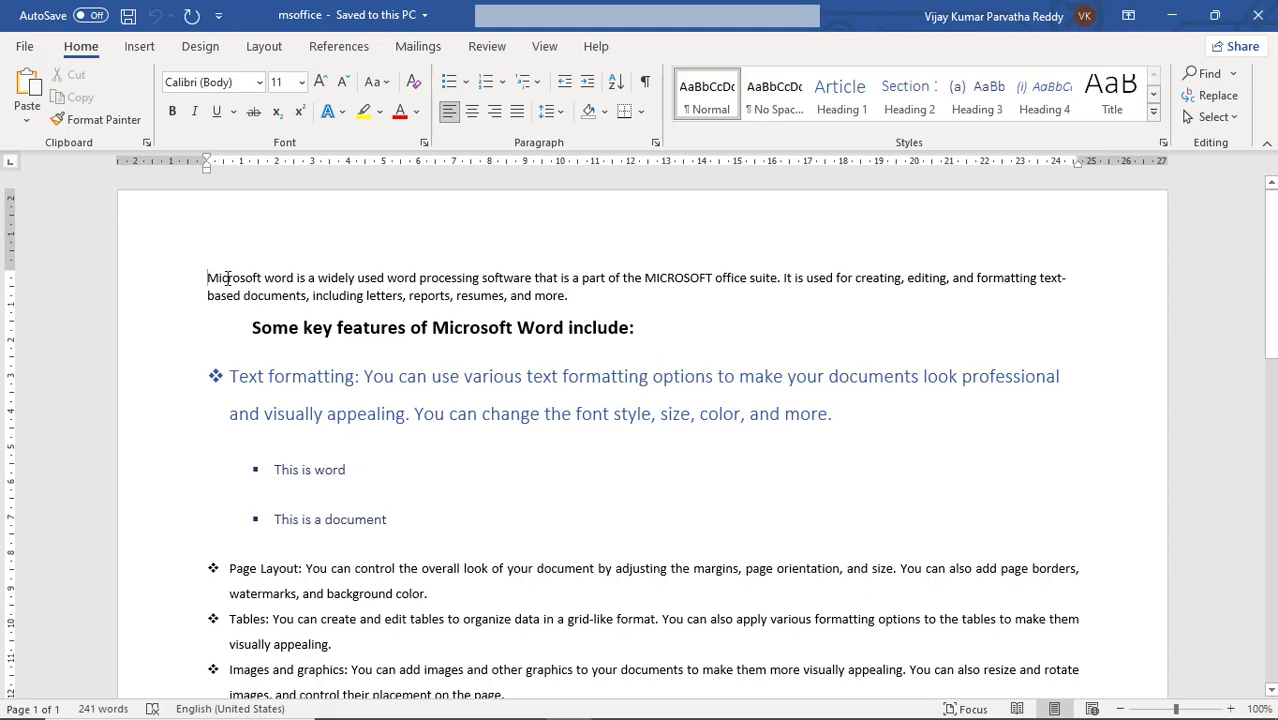
# - Try the No Spacing style on the opening paragraph, then return it to the Normal style
pyautogui.click(258, 281)
pyautogui.click(356, 281)
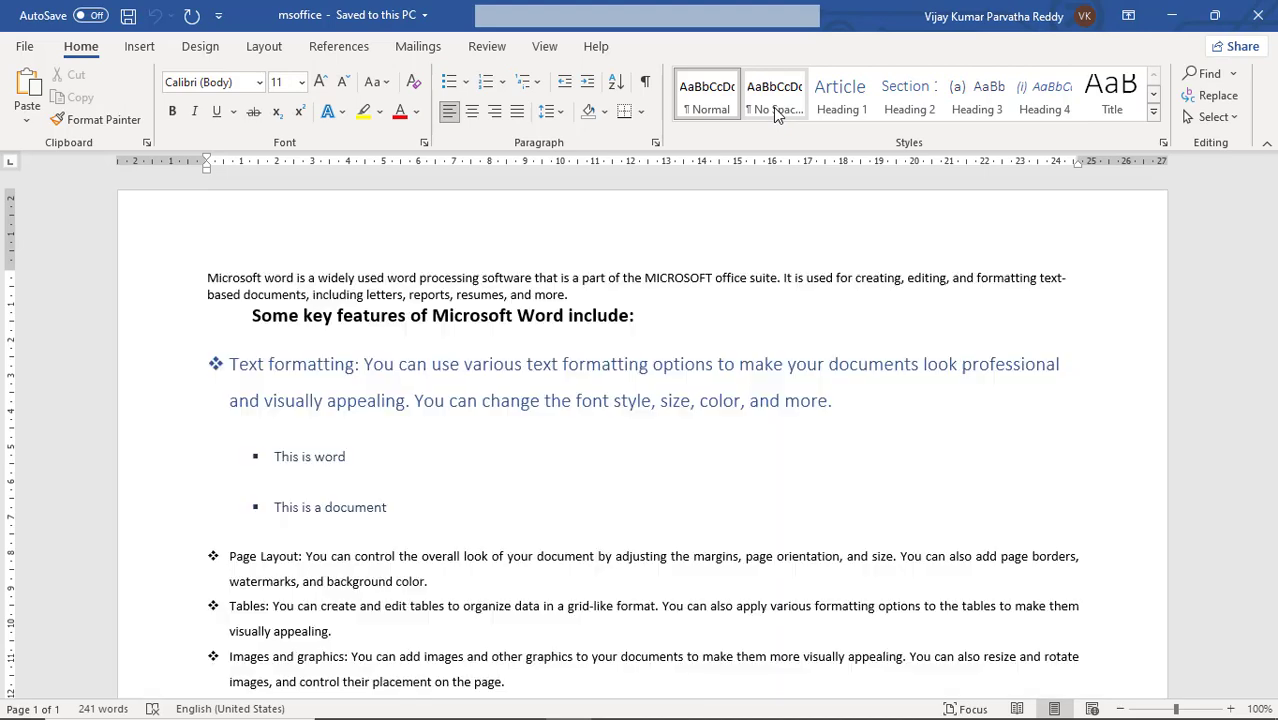
pyautogui.click(773, 107)
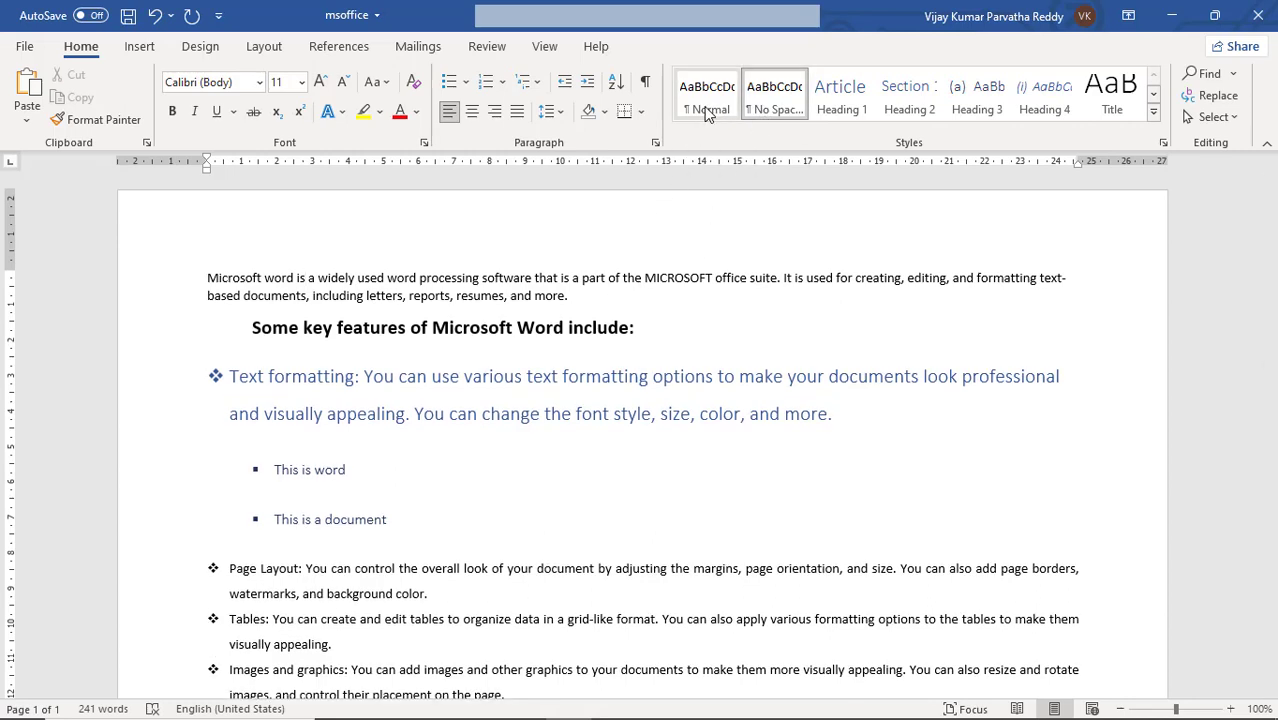
pyautogui.click(706, 113)
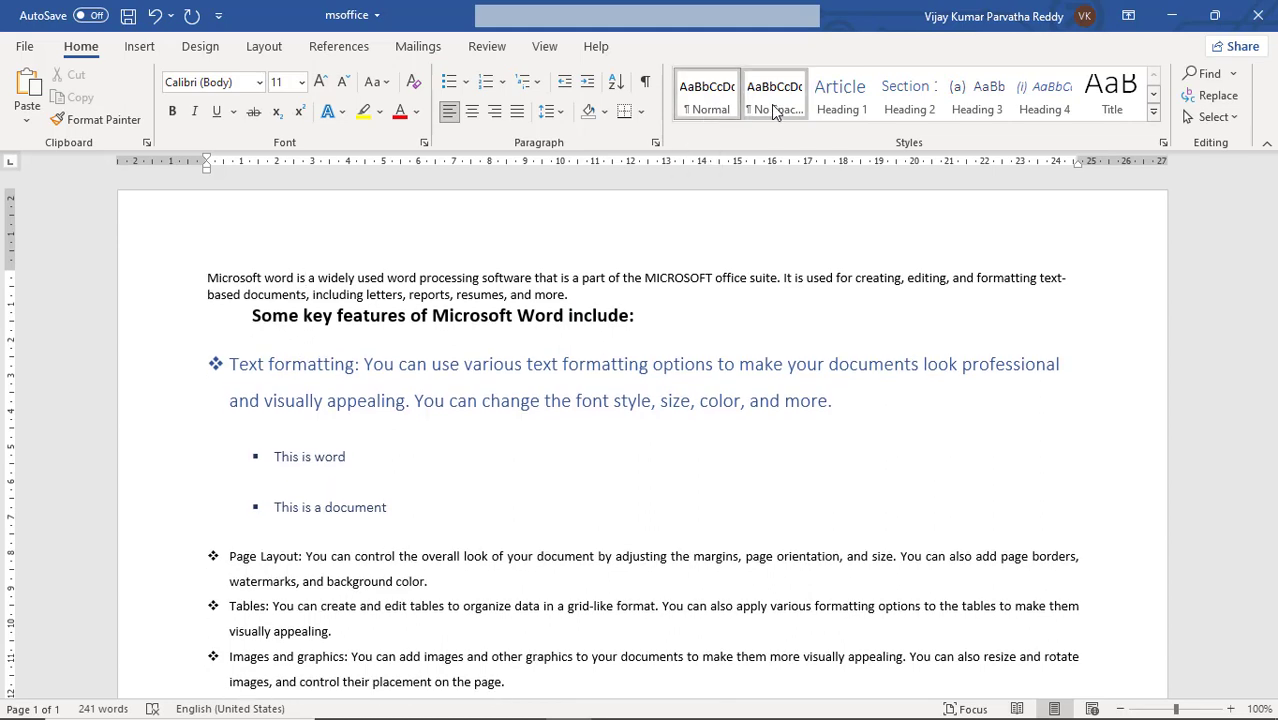
pyautogui.click(771, 107)
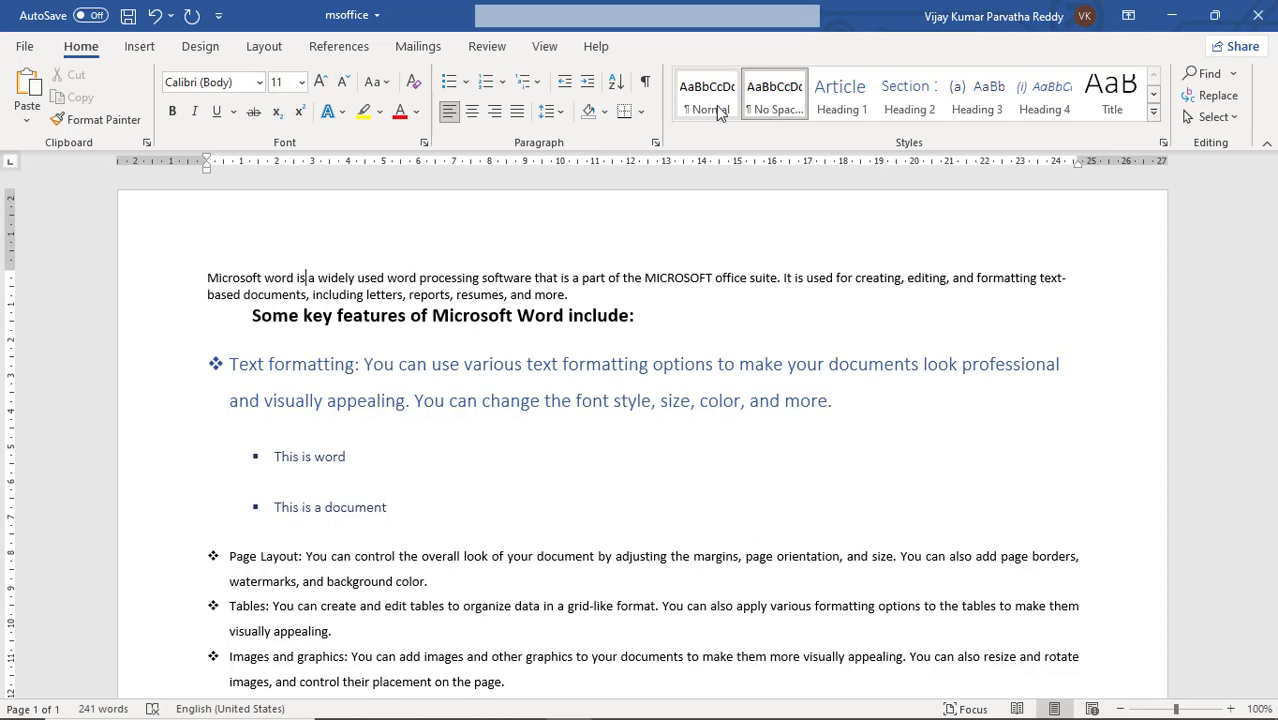
pyautogui.click(717, 110)
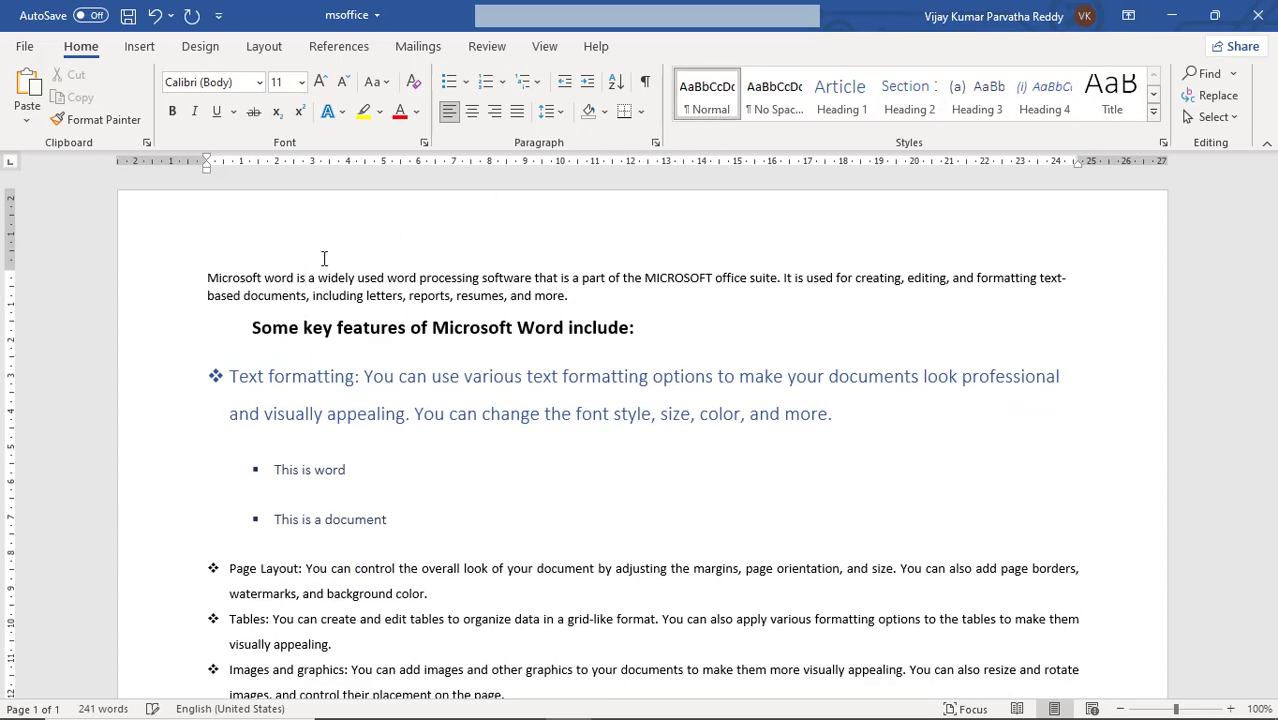
# - Copy "Microsoft word" from the opening sentence and paste it on a new line above that paragraph
pyautogui.click(208, 281)
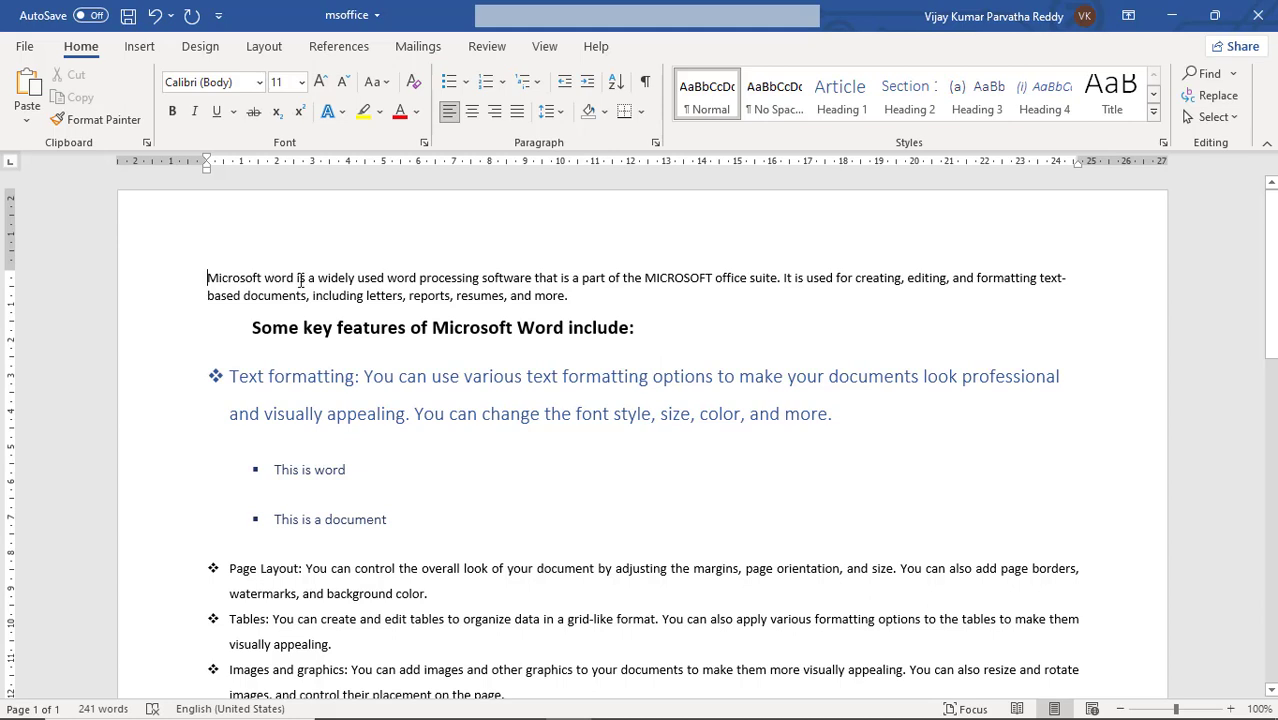
pyautogui.moveTo(298, 281); pyautogui.dragTo(205, 278)
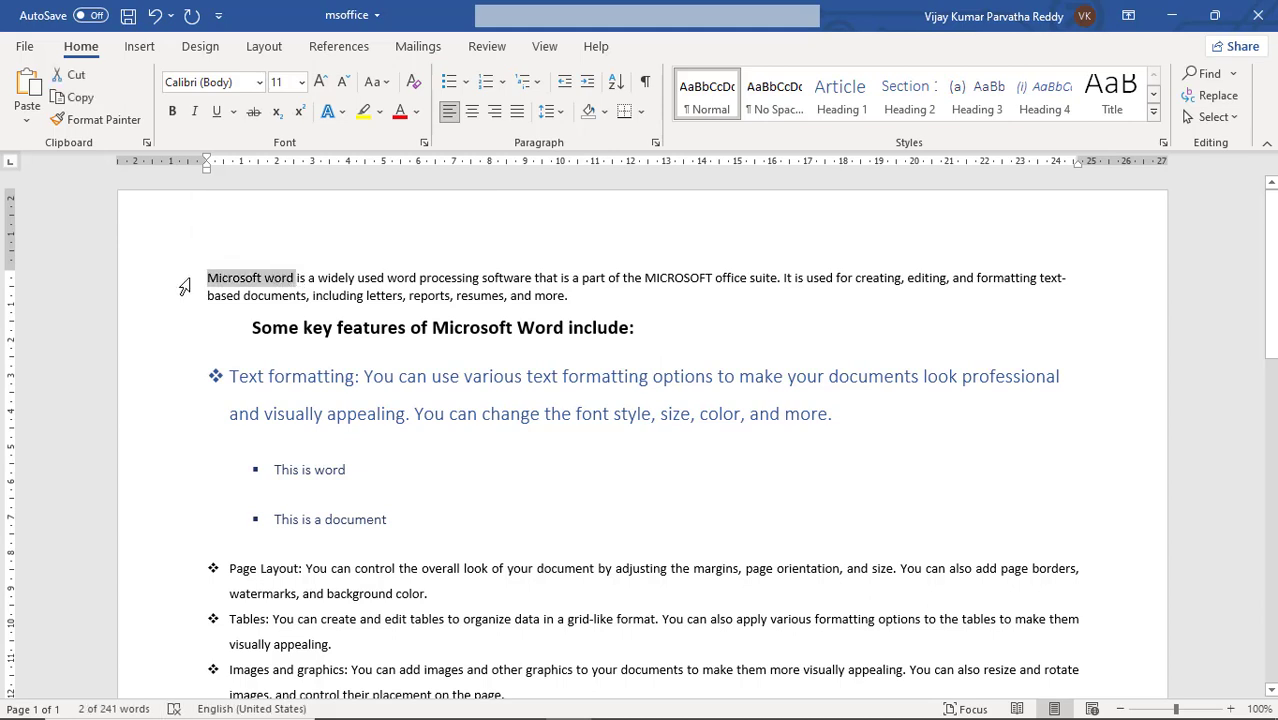
pyautogui.hotkey('ctrl', 'c')
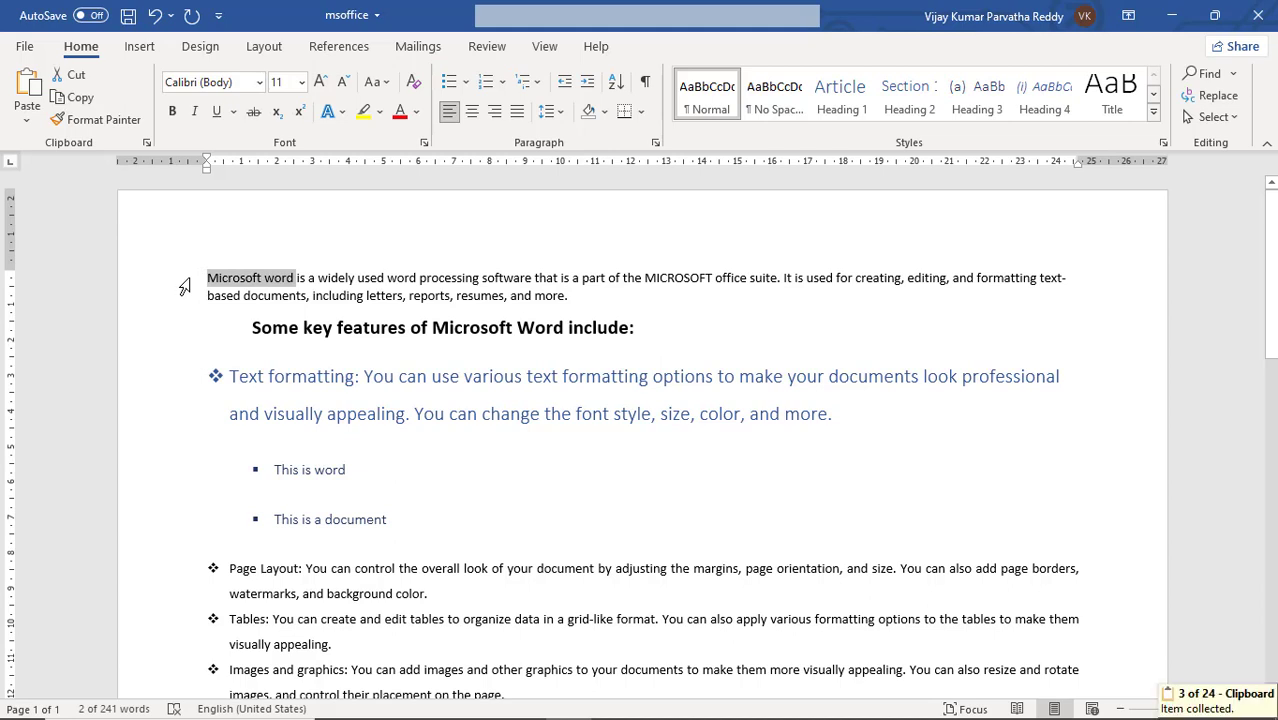
pyautogui.click(298, 278)
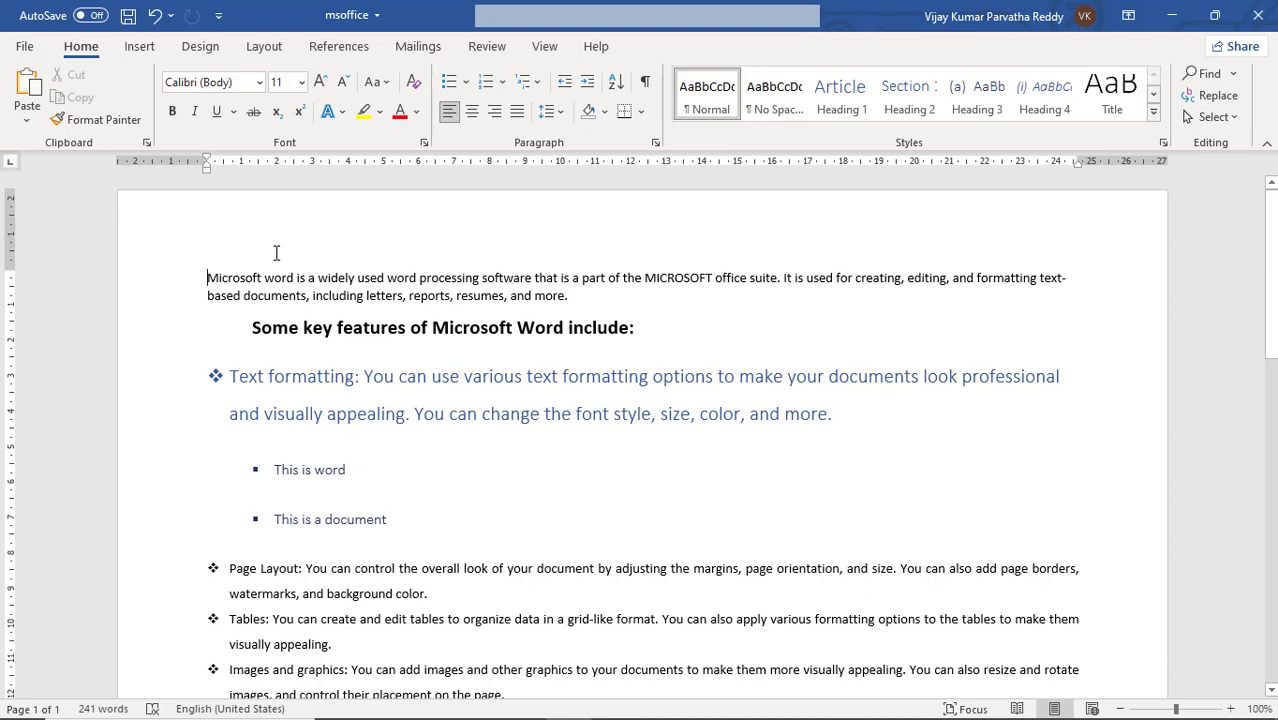
pyautogui.press('Return')
pyautogui.press('Return')
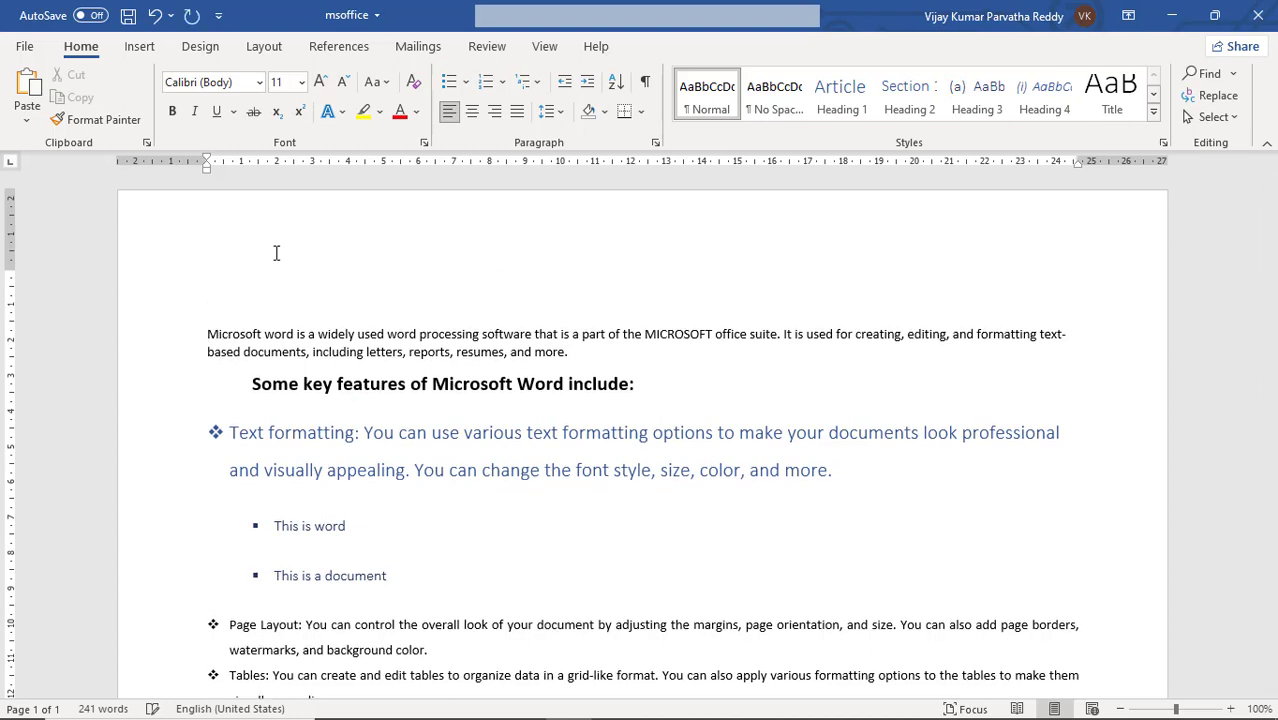
pyautogui.click(276, 286)
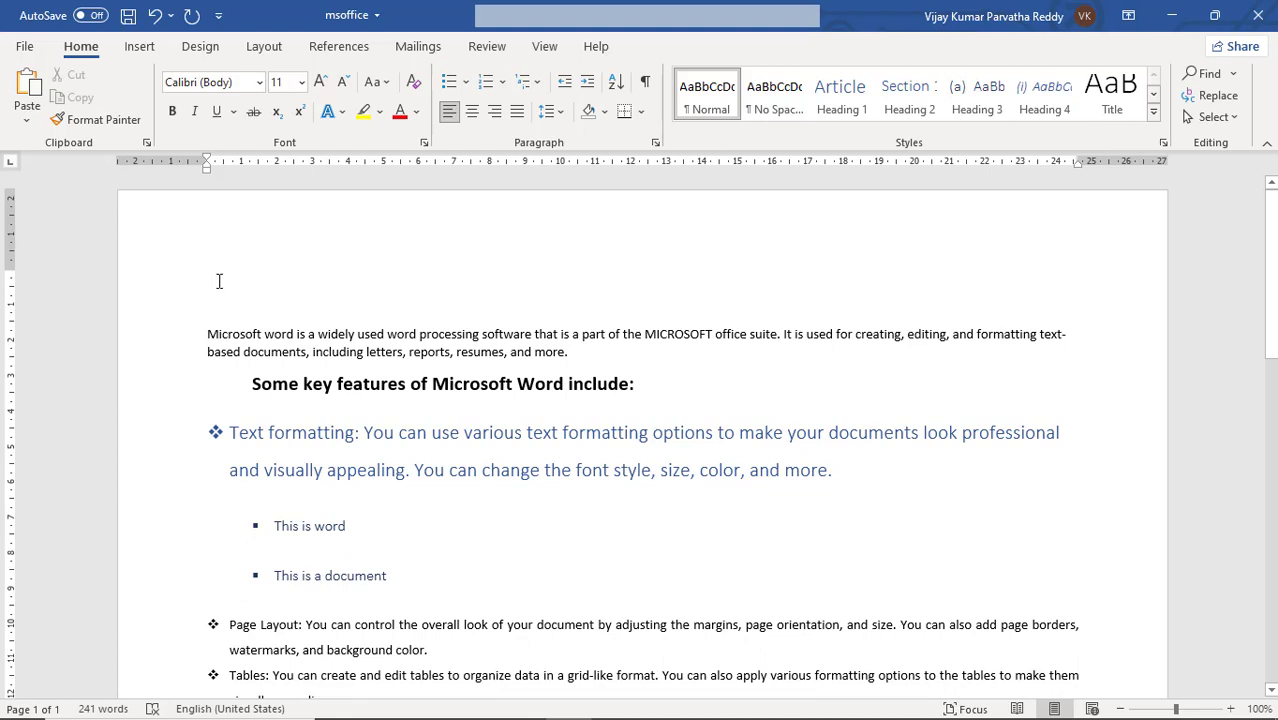
pyautogui.hotkey('ctrl', 'v')
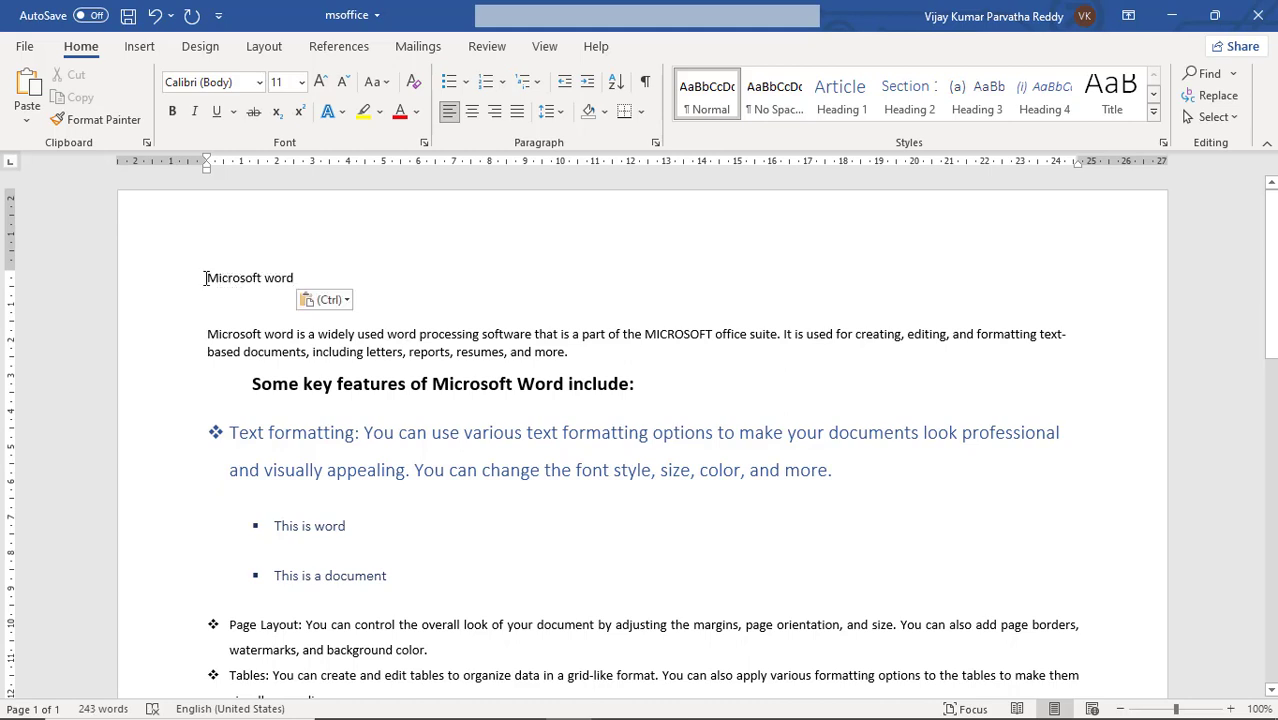
# - Apply the Title style to the new "Microsoft word" line and centre it
pyautogui.click(260, 278)
pyautogui.click(1113, 117)
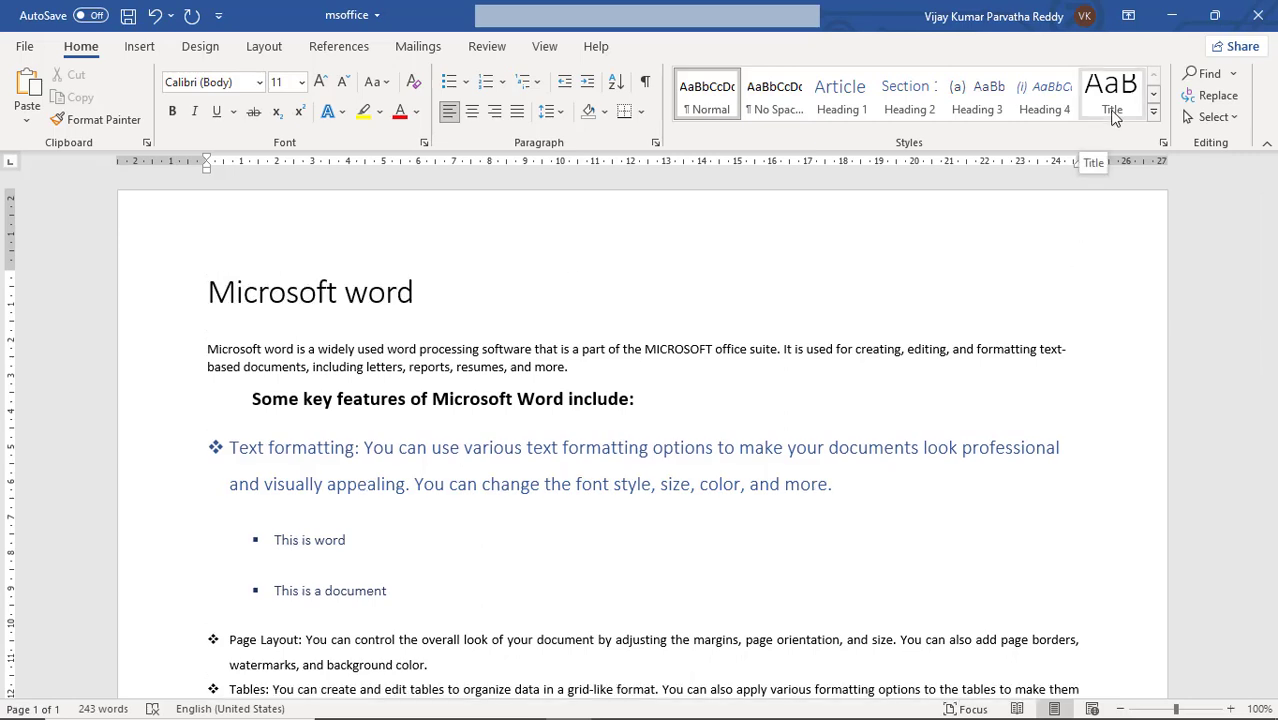
pyautogui.click(1112, 112)
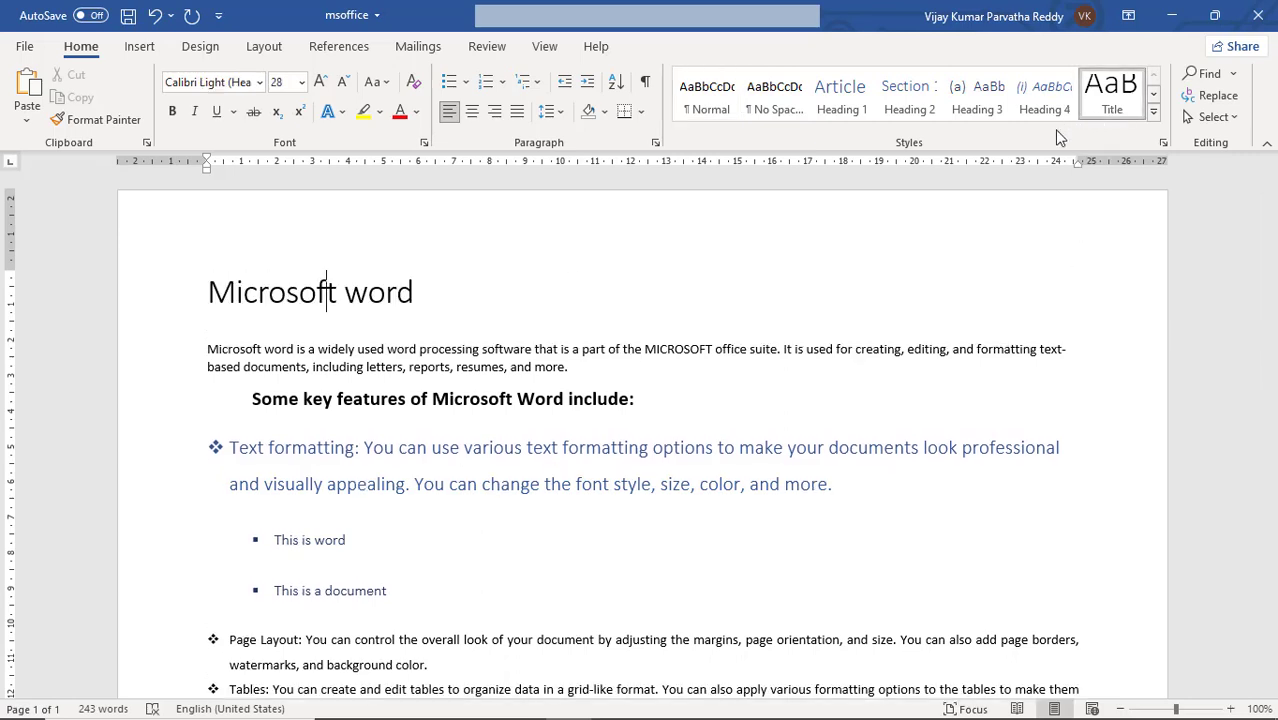
pyautogui.click(474, 116)
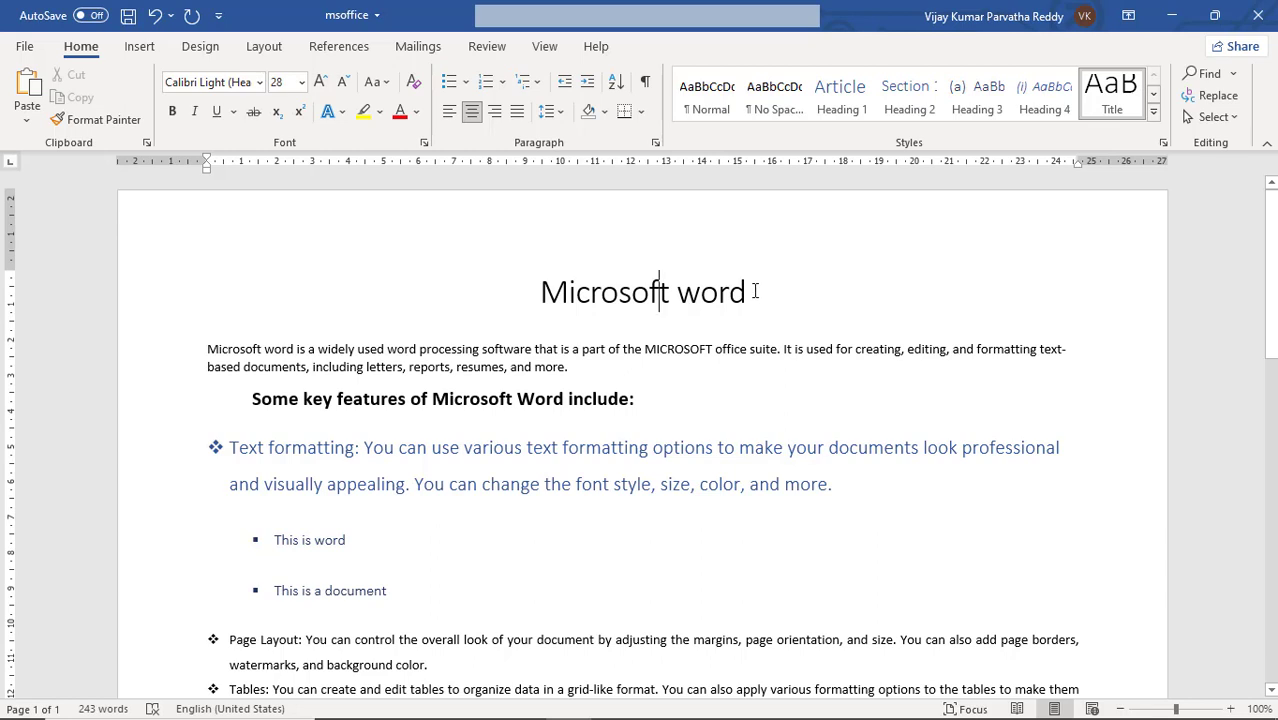
# - Give the "Microsoft word" title a light blue theme font colour and underline it
pyautogui.moveTo(755, 291); pyautogui.dragTo(585, 292)
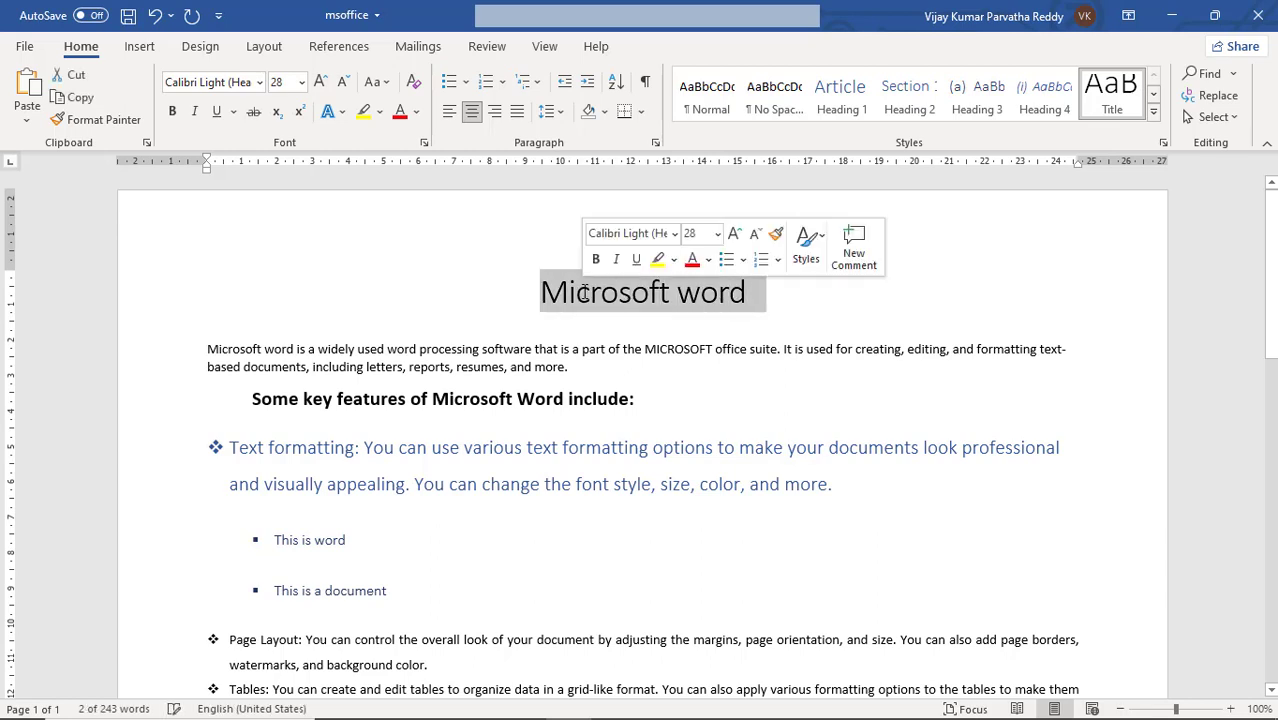
pyautogui.click(417, 112)
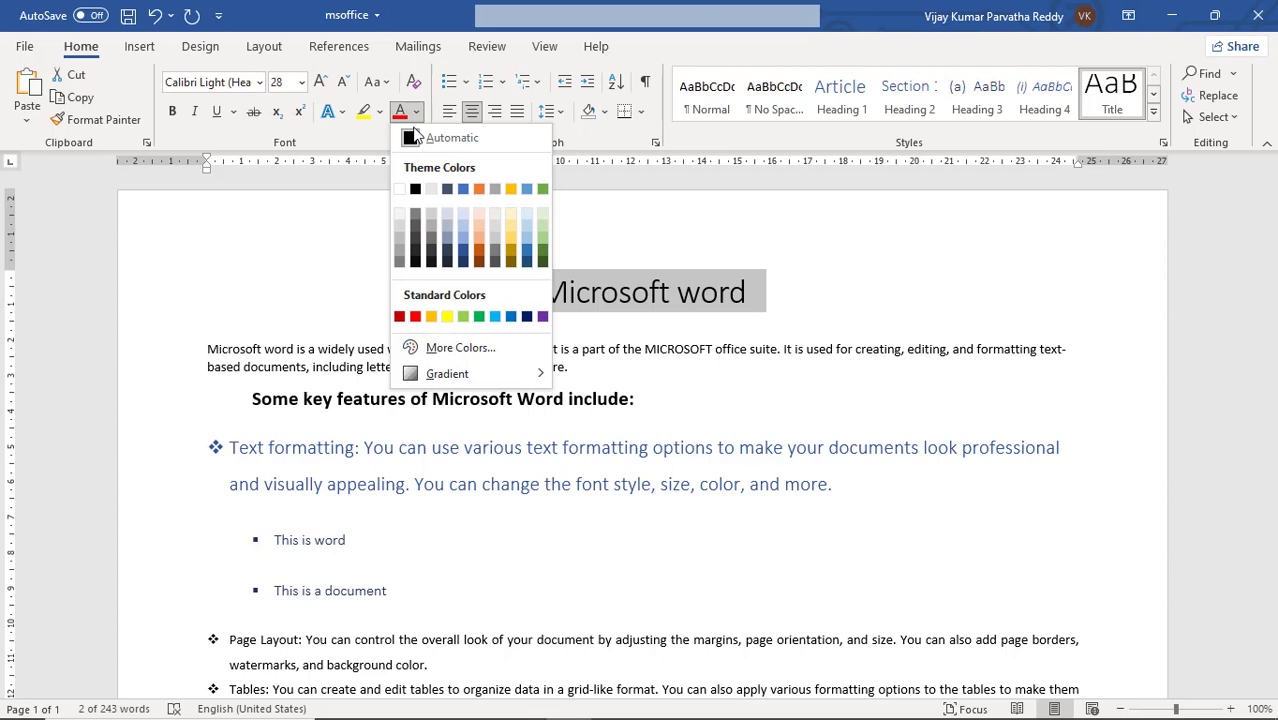
pyautogui.click(458, 237)
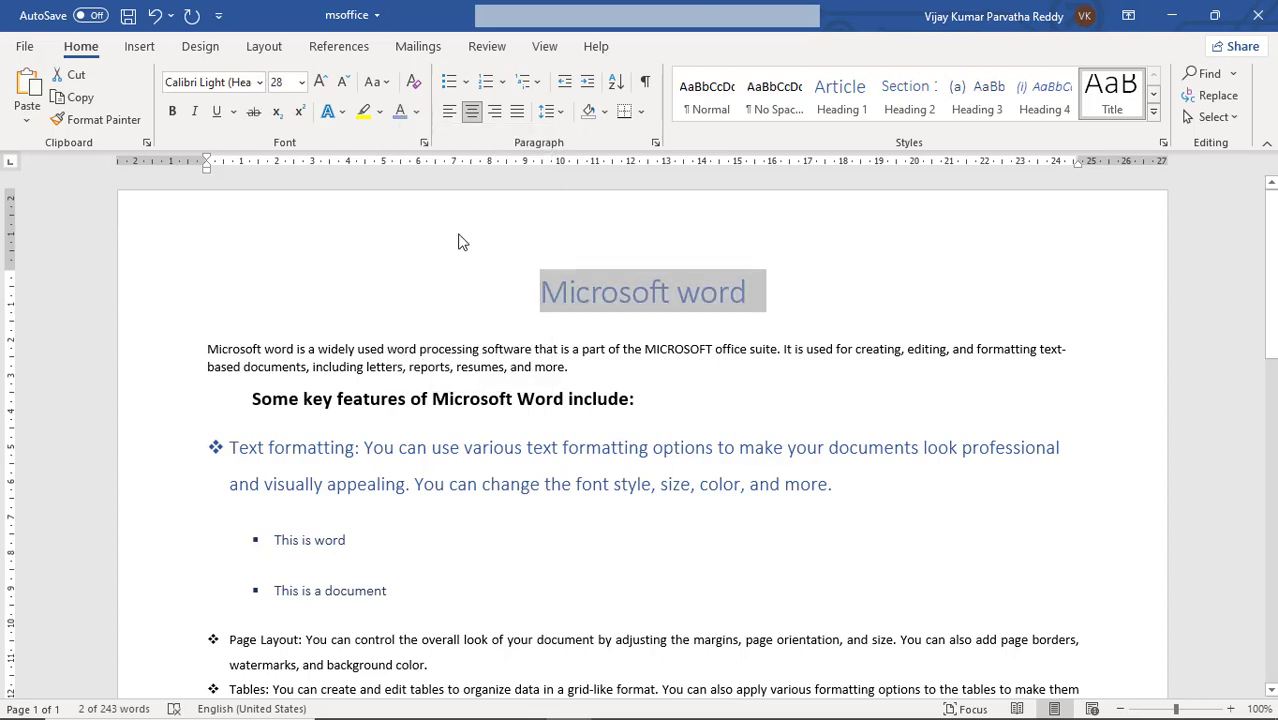
pyautogui.hotkey('ctrl', 'u')
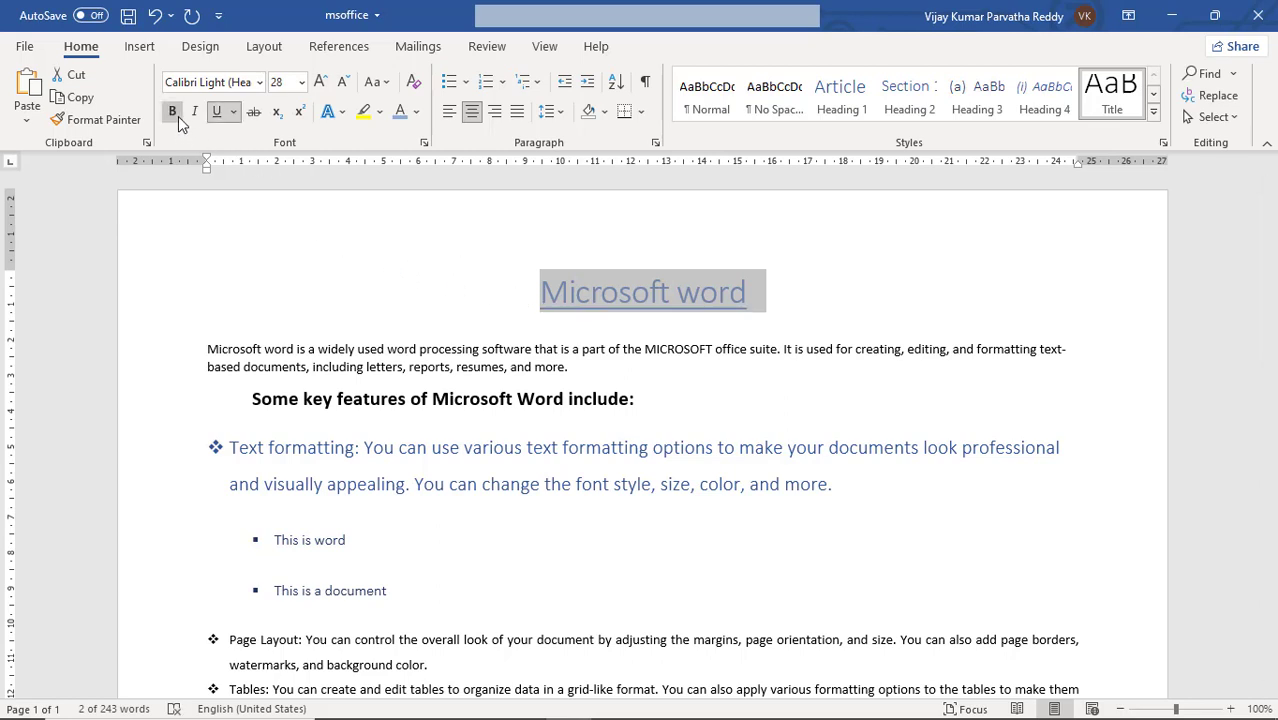
pyautogui.click(607, 349)
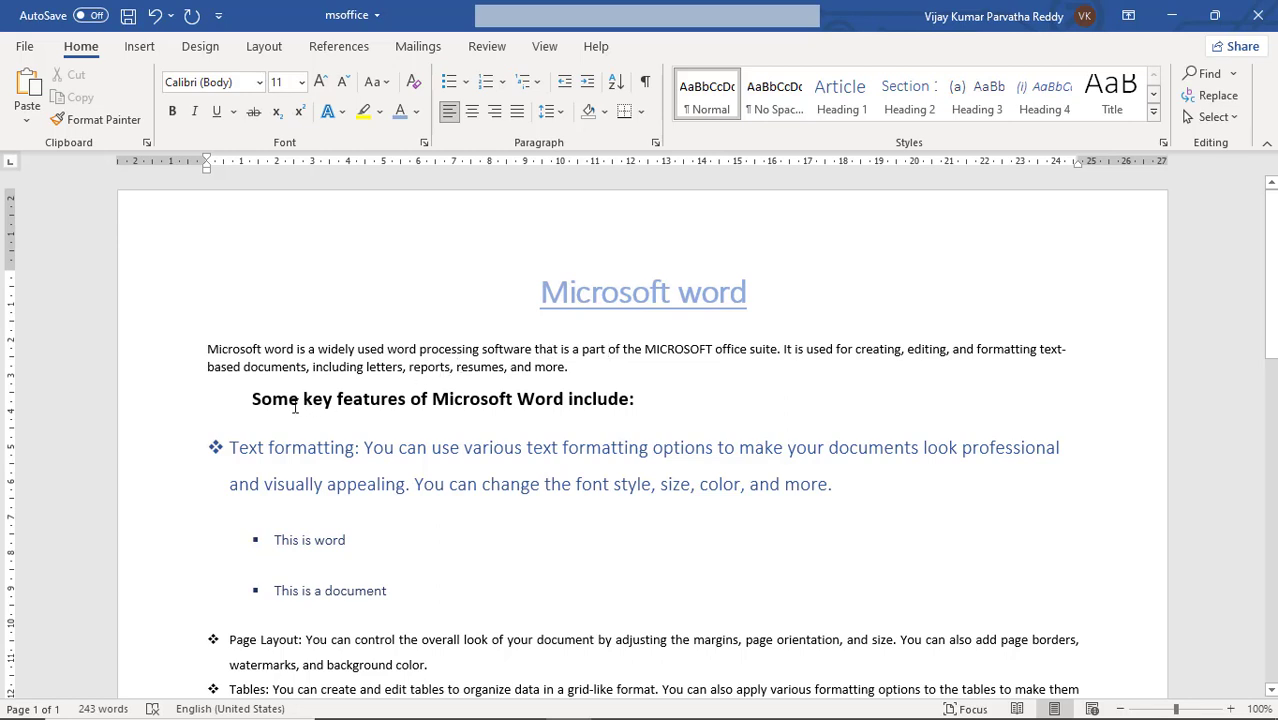
# - Apply the Heading 1 style to the text "Some key features of Microsoft Word include", leaving out the colon
pyautogui.click(253, 399)
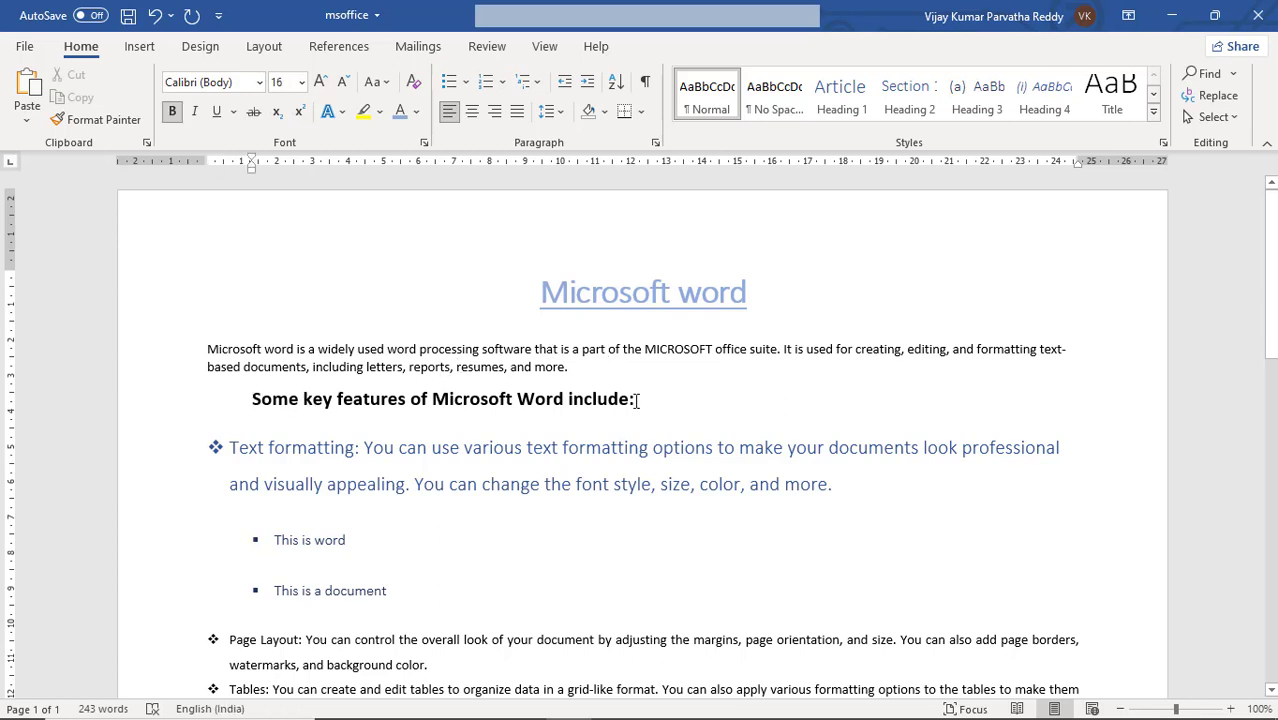
pyautogui.moveTo(628, 400); pyautogui.dragTo(281, 398)
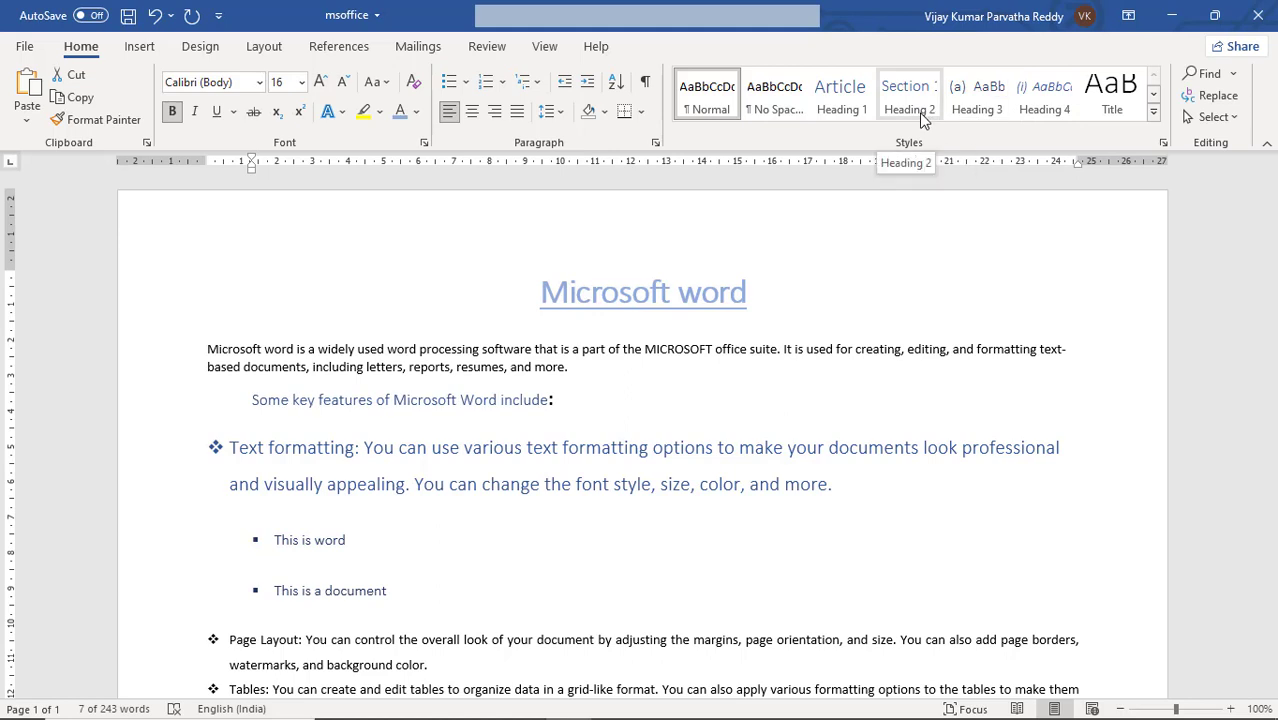
pyautogui.click(1154, 101)
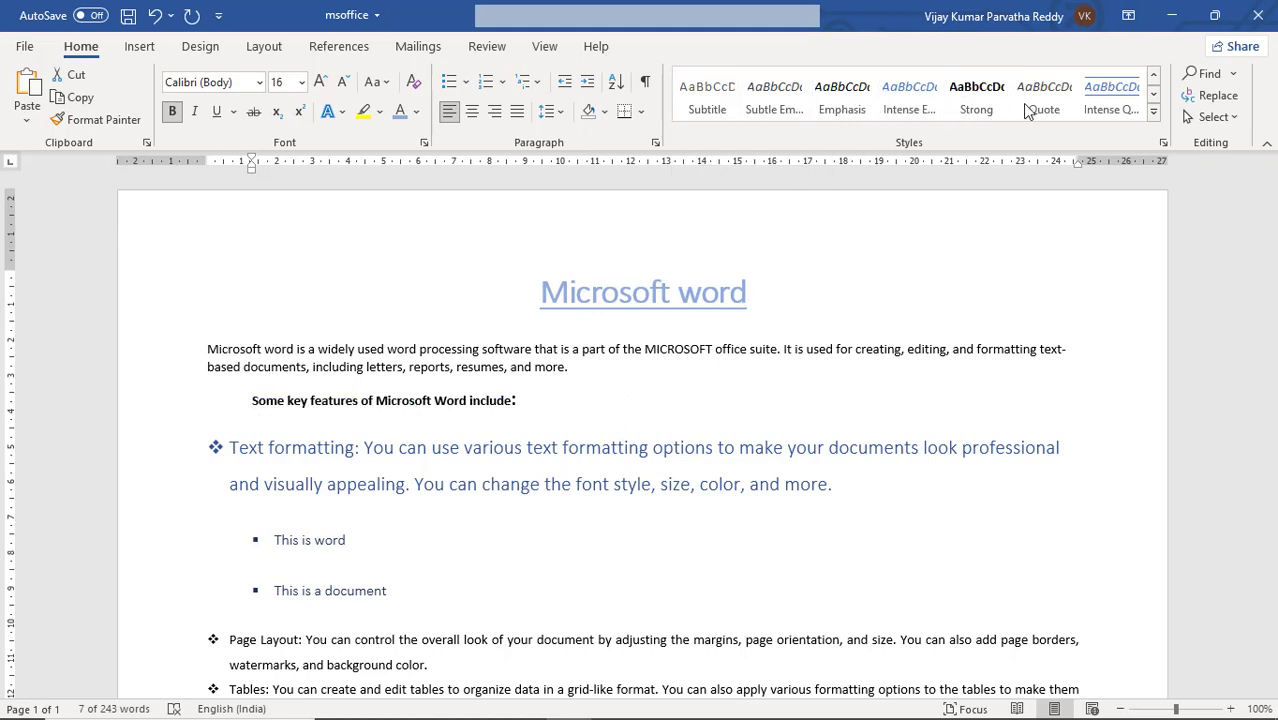
pyautogui.click(1153, 118)
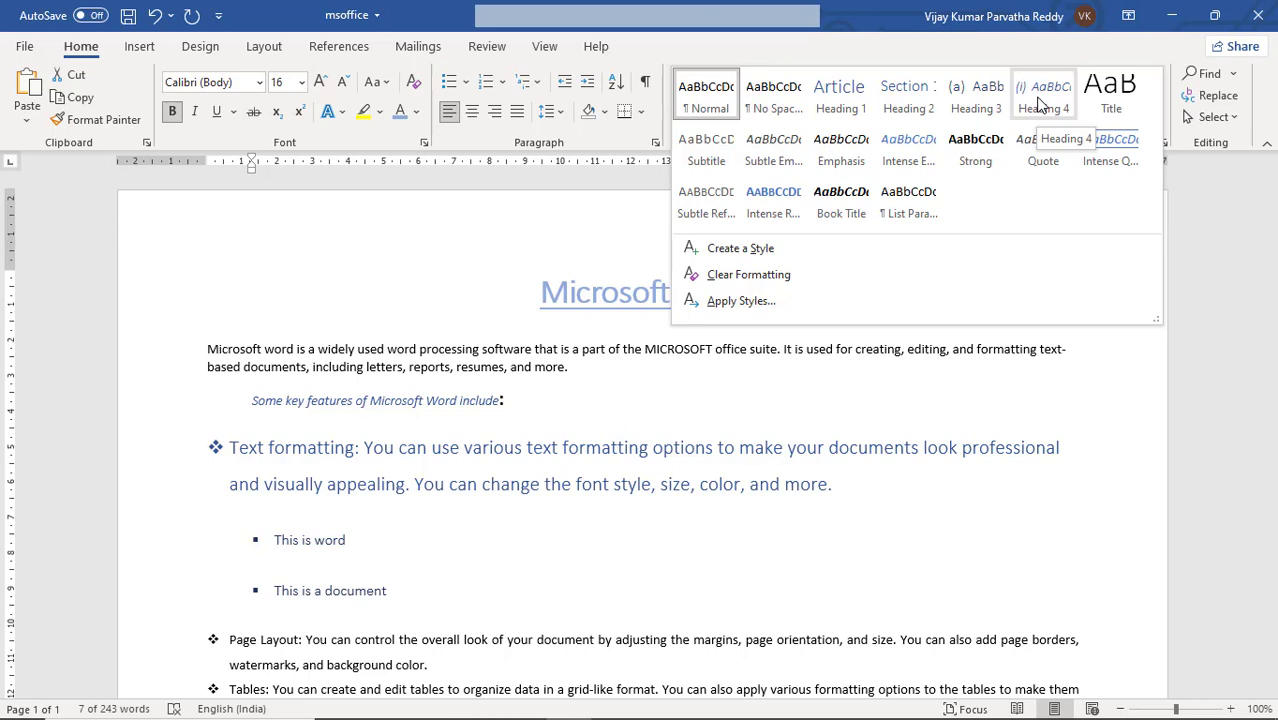
pyautogui.click(846, 116)
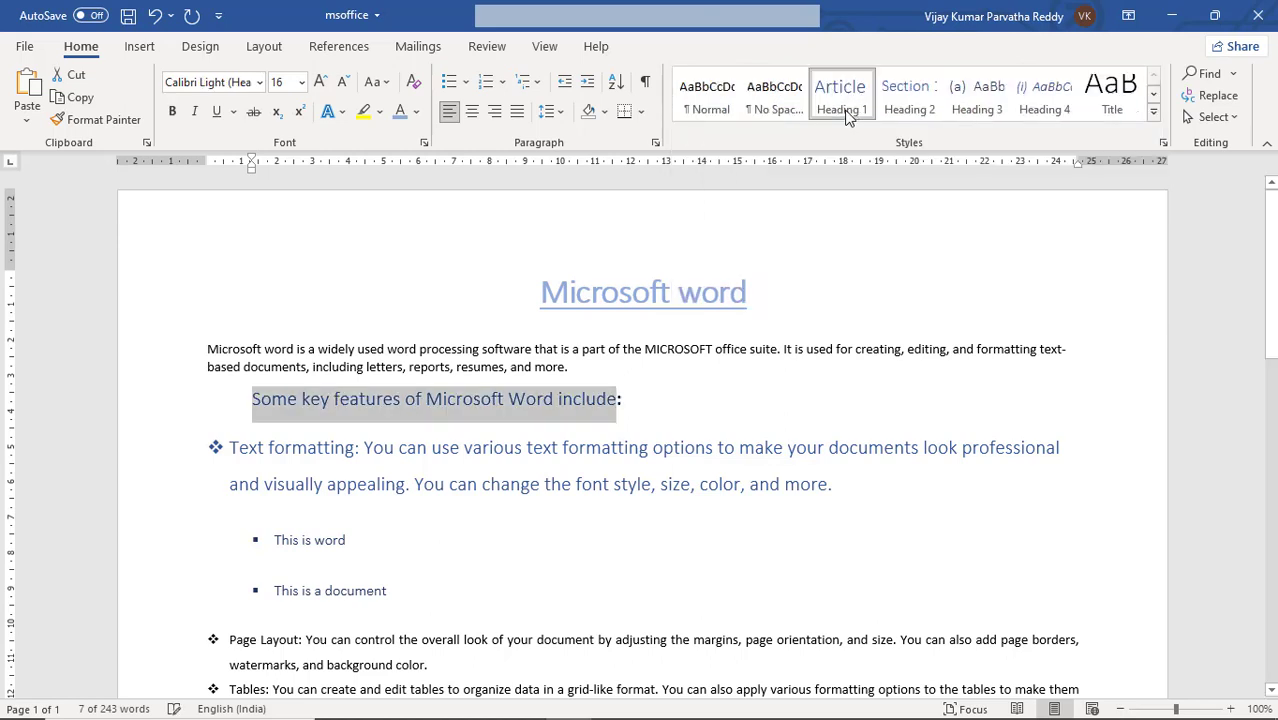
# - Use Apply Styles to set the Book Title style at the insertion point after the colon of the key features heading
pyautogui.click(631, 402)
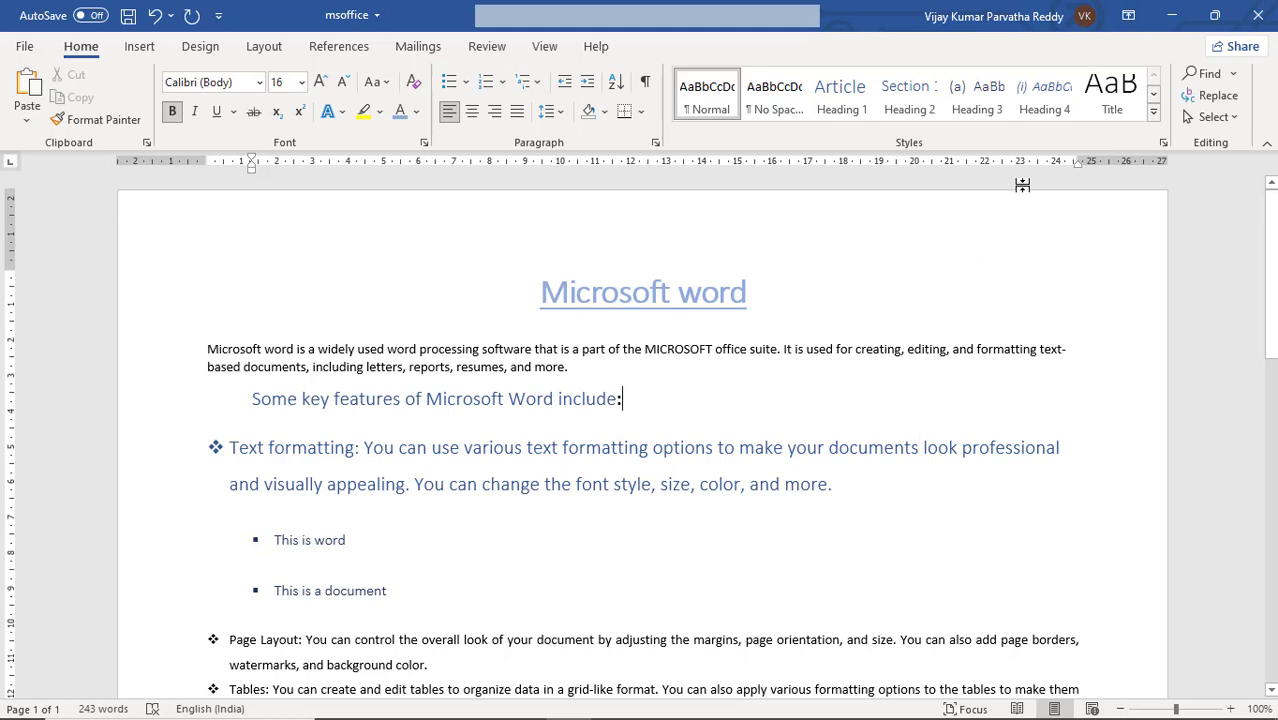
pyautogui.click(1155, 119)
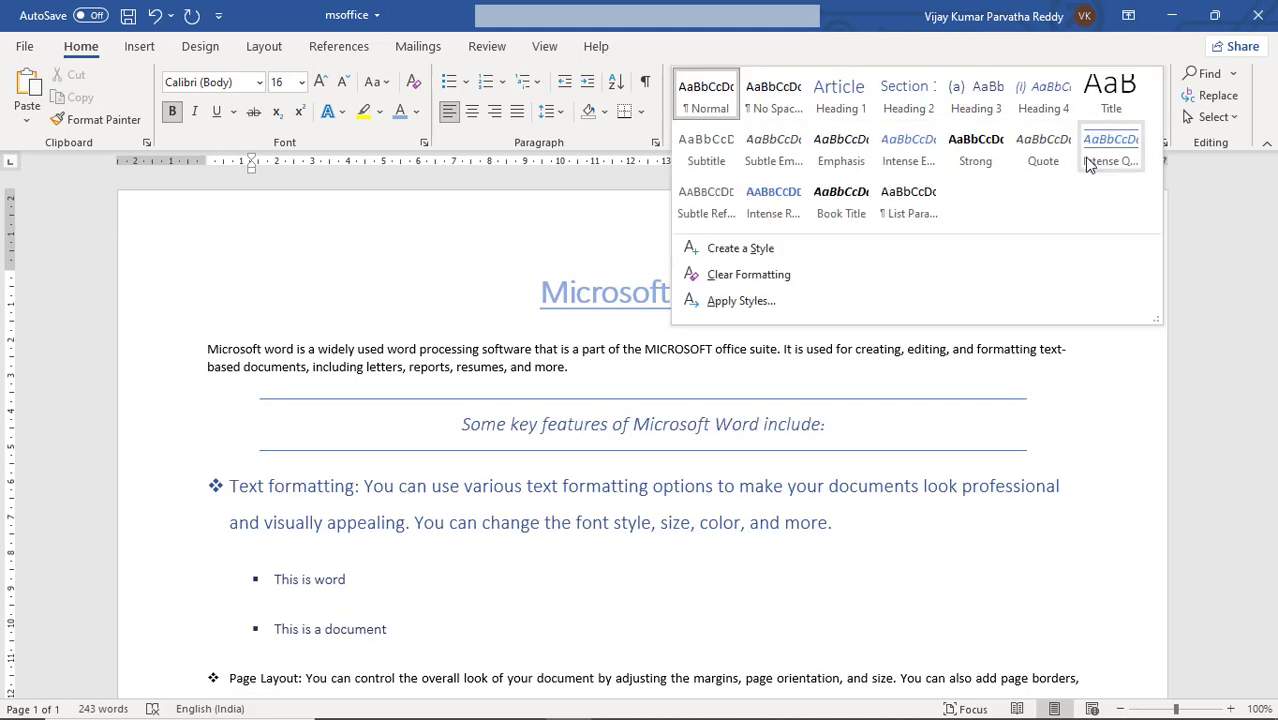
pyautogui.click(812, 309)
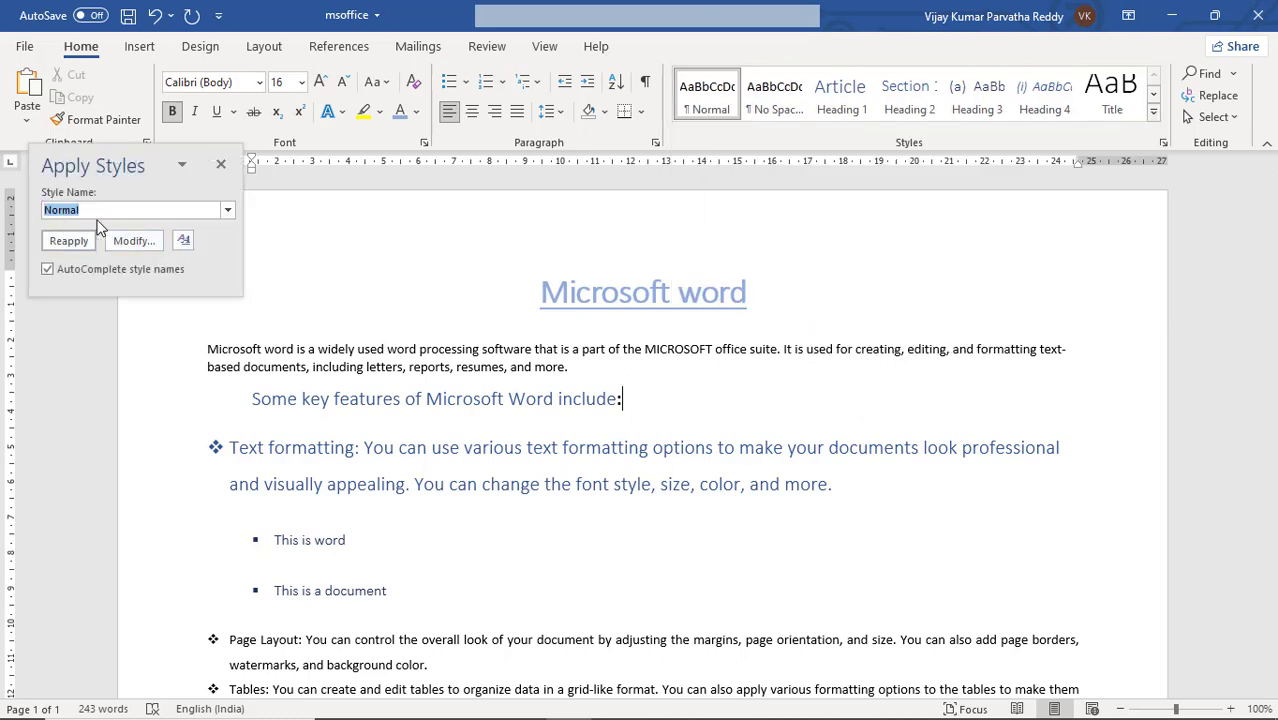
pyautogui.click(227, 212)
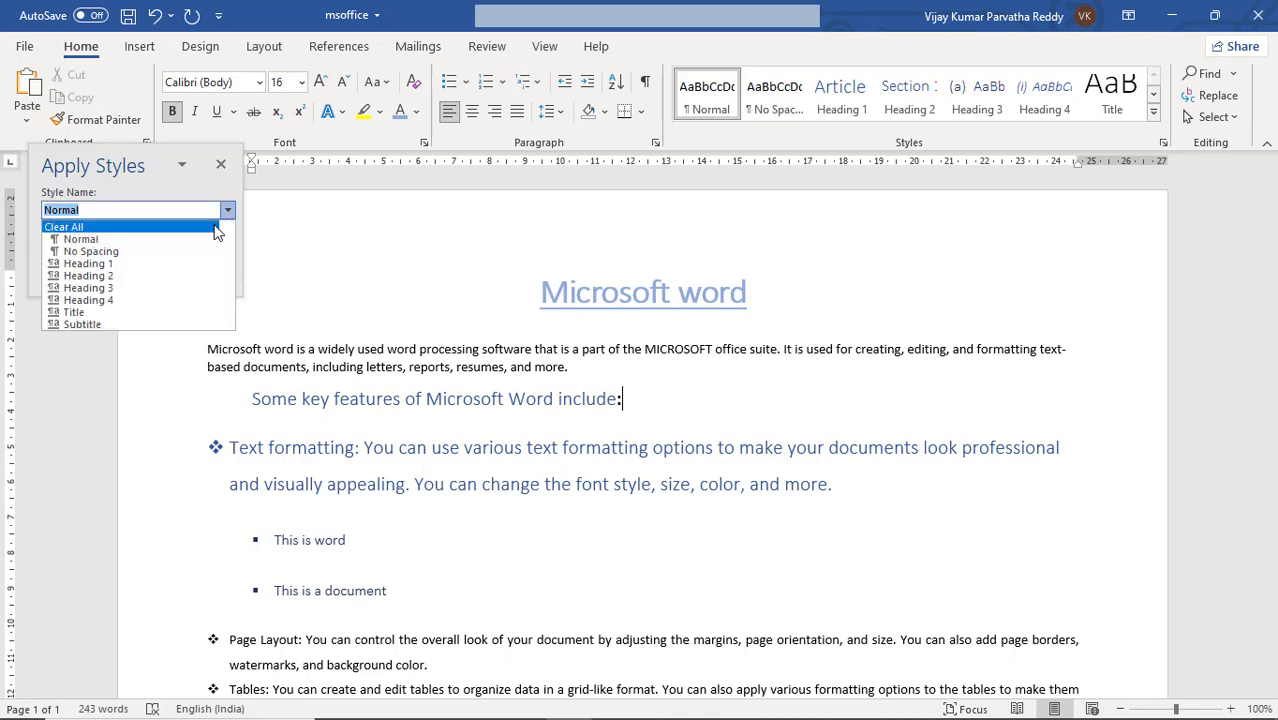
pyautogui.scroll(-7, 165, 301)
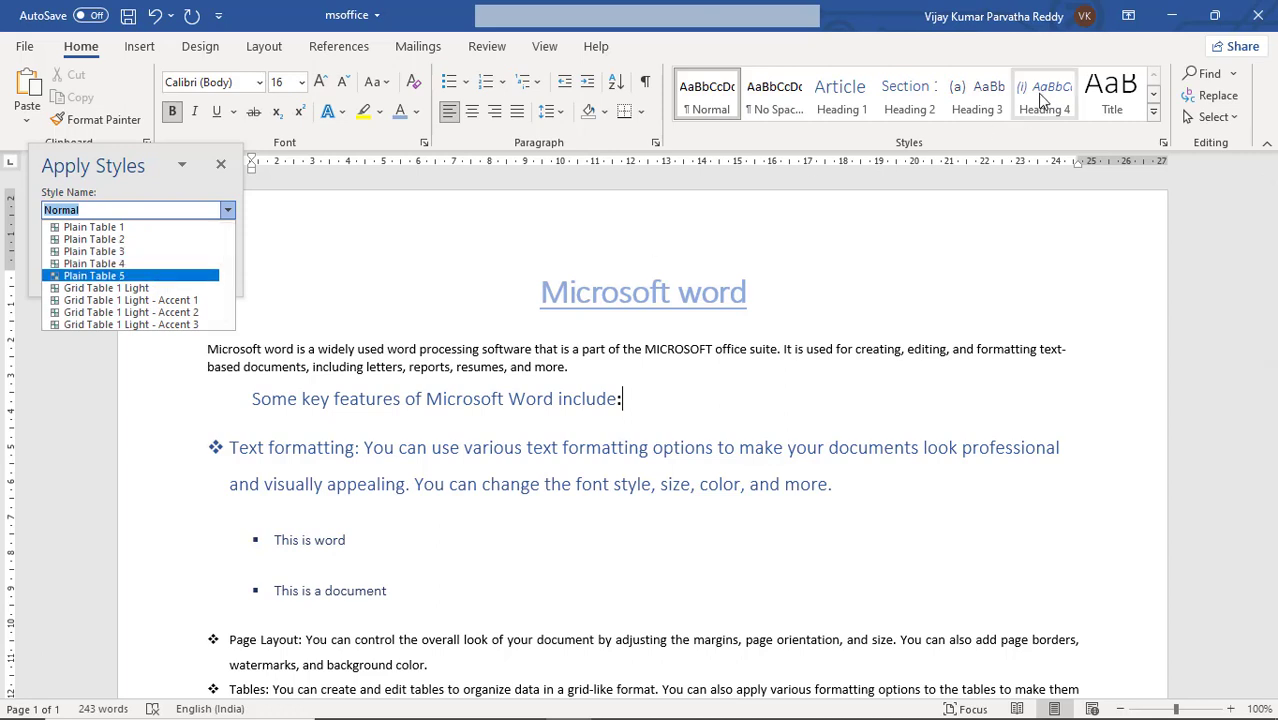
pyautogui.scroll(-5, 160, 293)
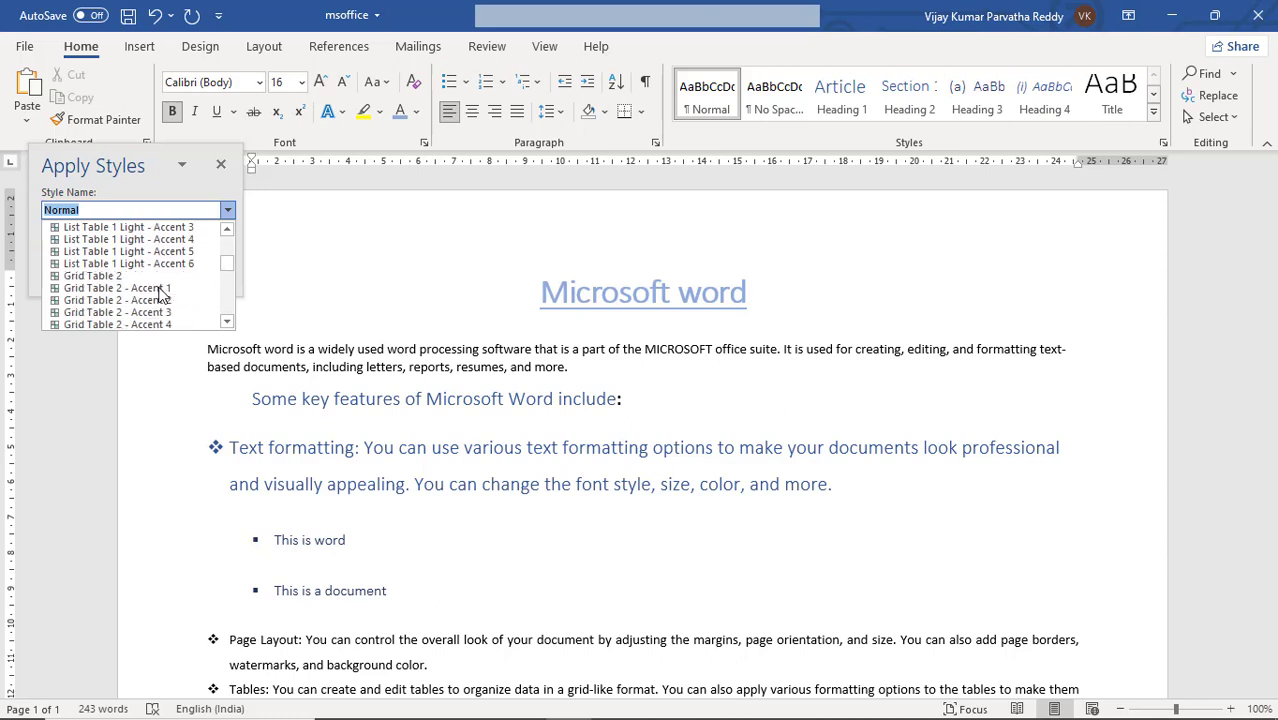
pyautogui.scroll(-3, 160, 293)
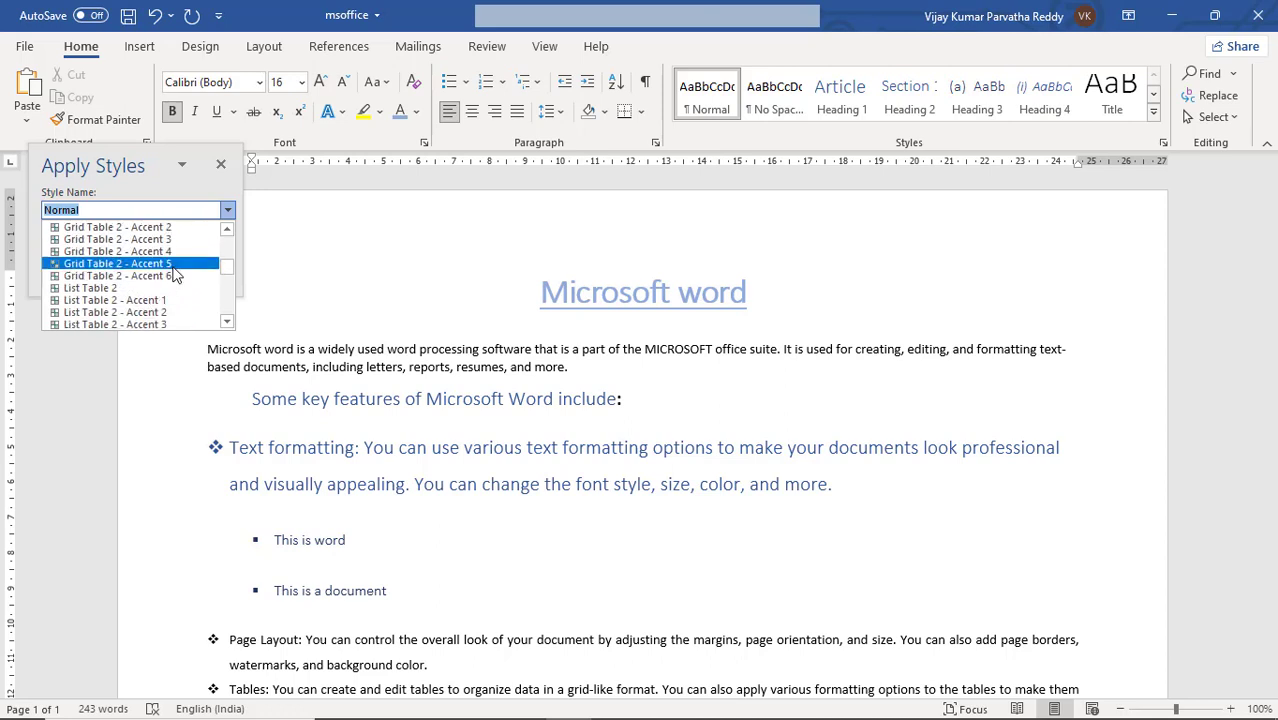
pyautogui.scroll(3, 175, 275)
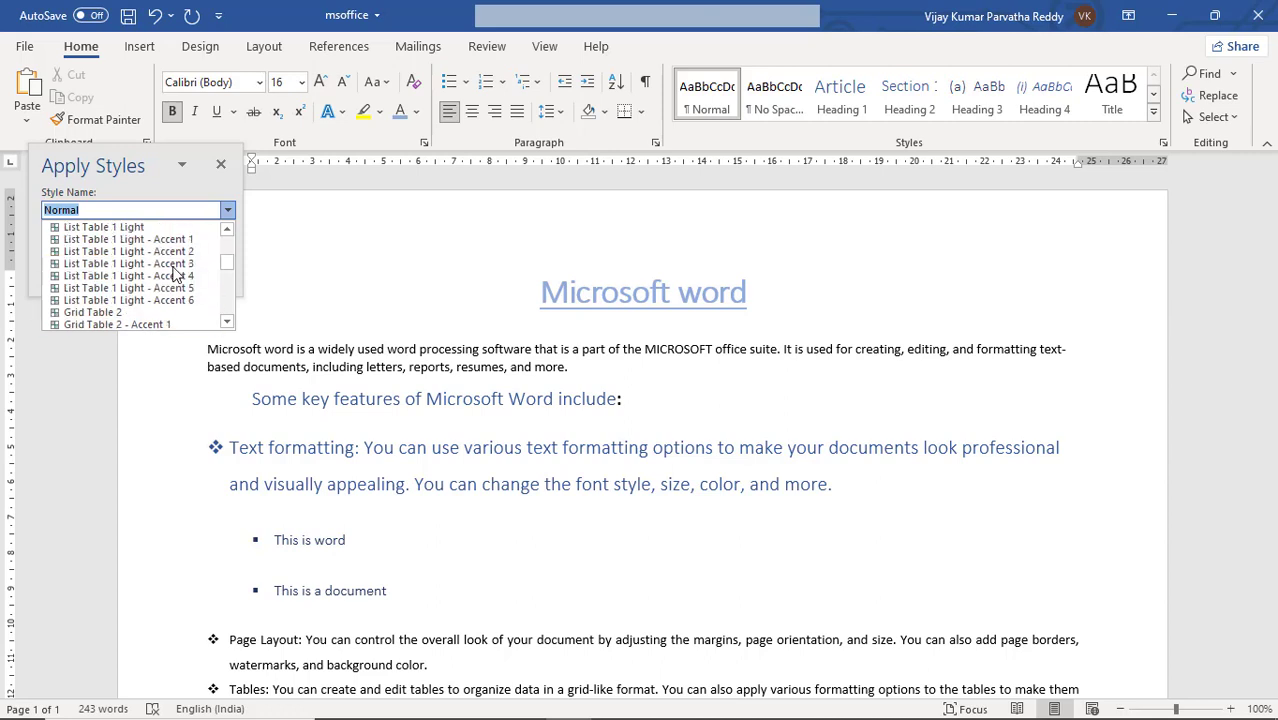
pyautogui.scroll(1, 176, 275)
pyautogui.scroll(5, 175, 275)
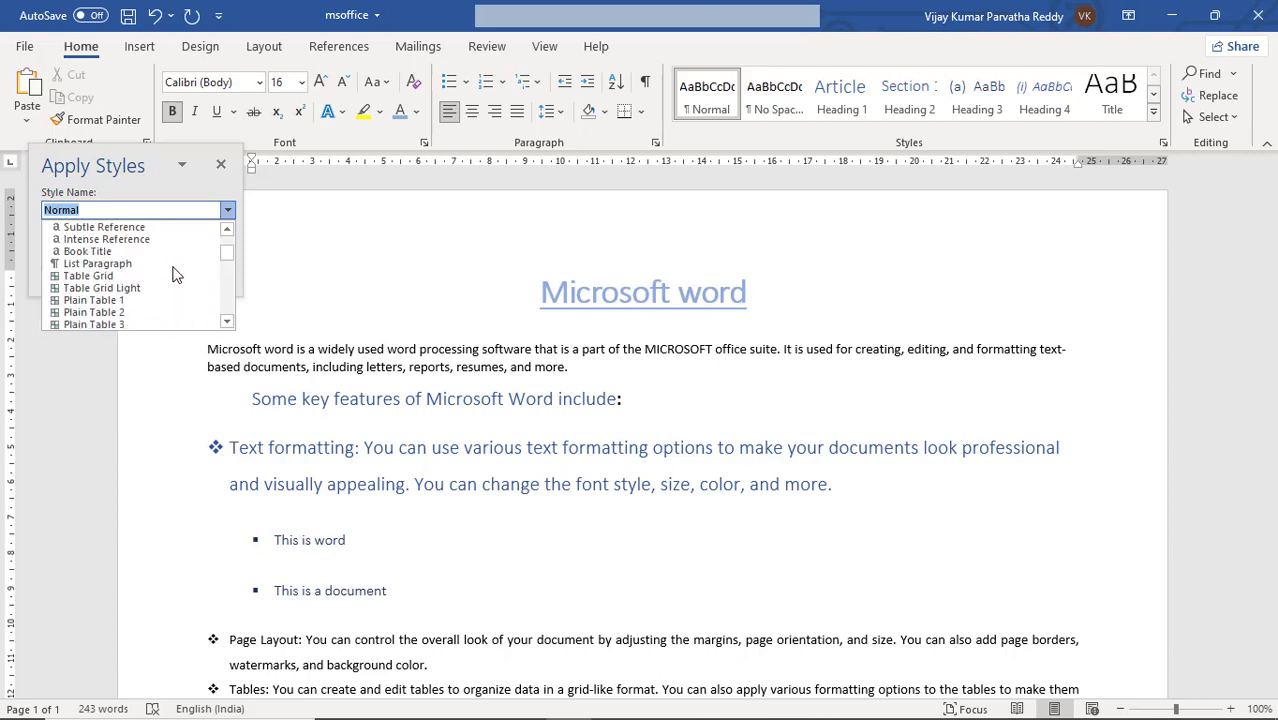
pyautogui.scroll(1, 175, 275)
pyautogui.scroll(-1, 175, 275)
pyautogui.click(160, 251)
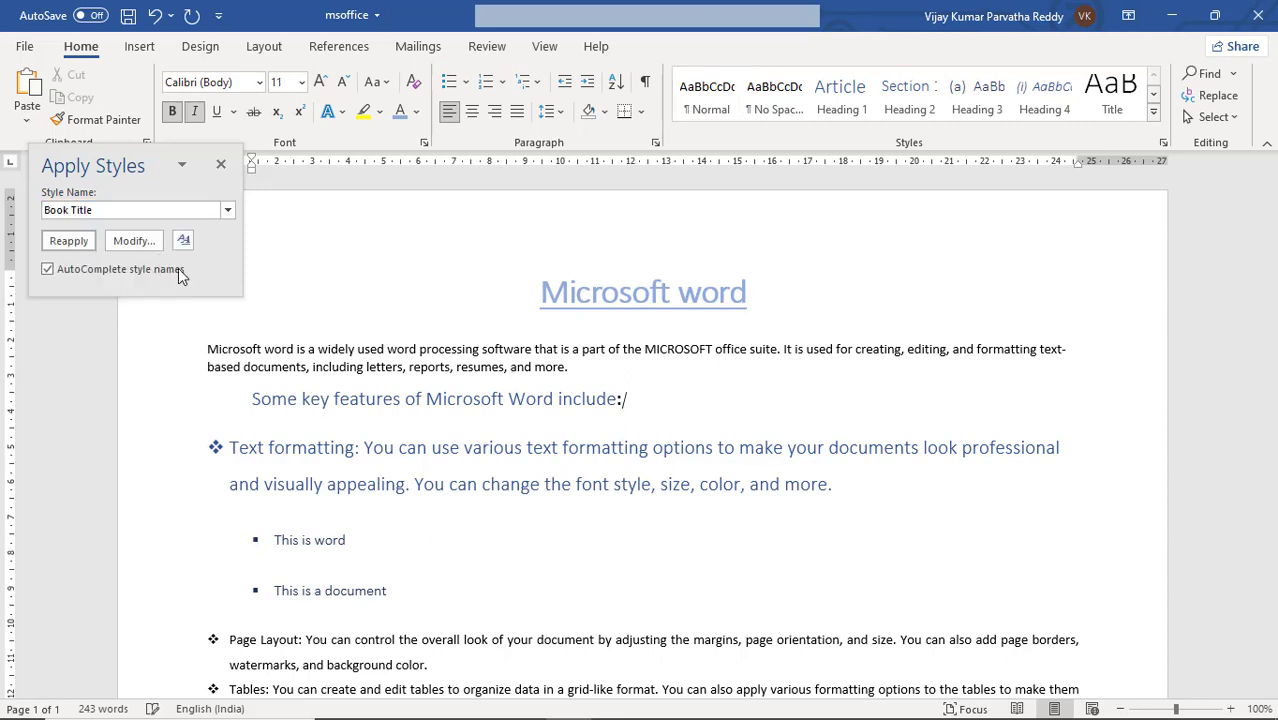
# - Use Apply Styles to give the whole line "Some key features of Microsoft Word include:" the Subtitle style, and close the pane
pyautogui.click(412, 348)
pyautogui.moveTo(633, 395); pyautogui.dragTo(245, 398)
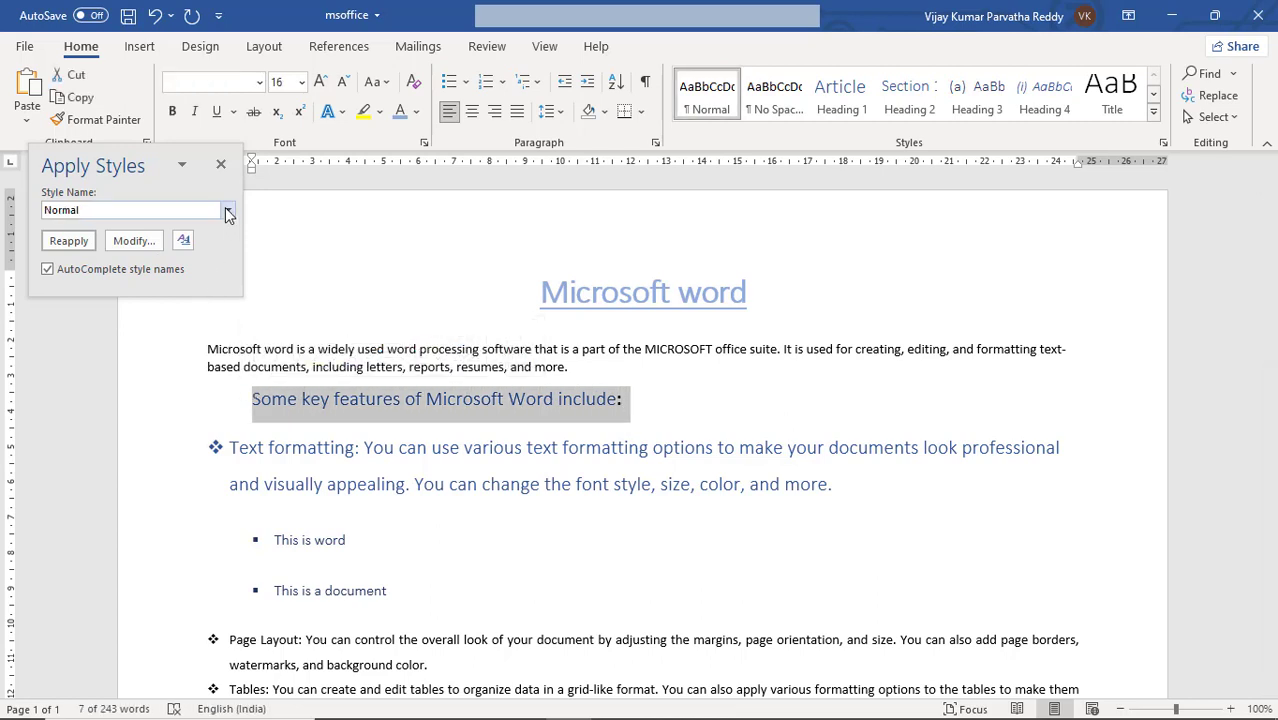
pyautogui.click(228, 210)
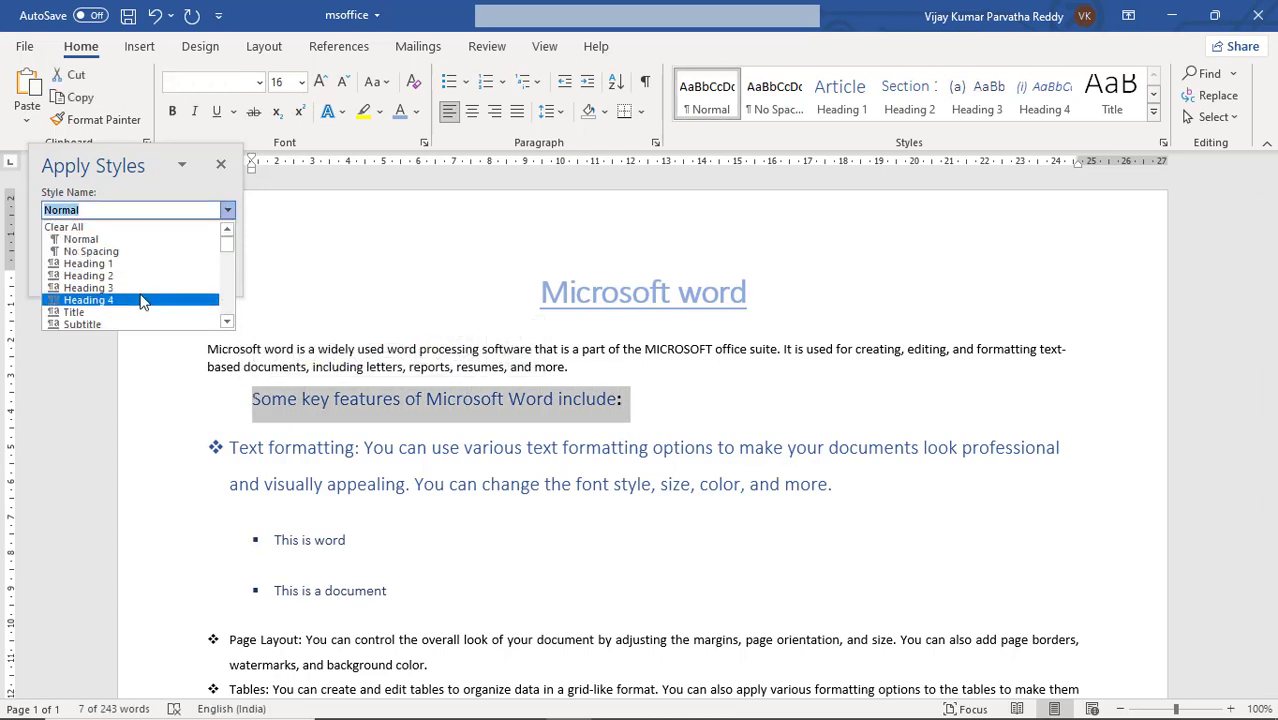
pyautogui.click(142, 324)
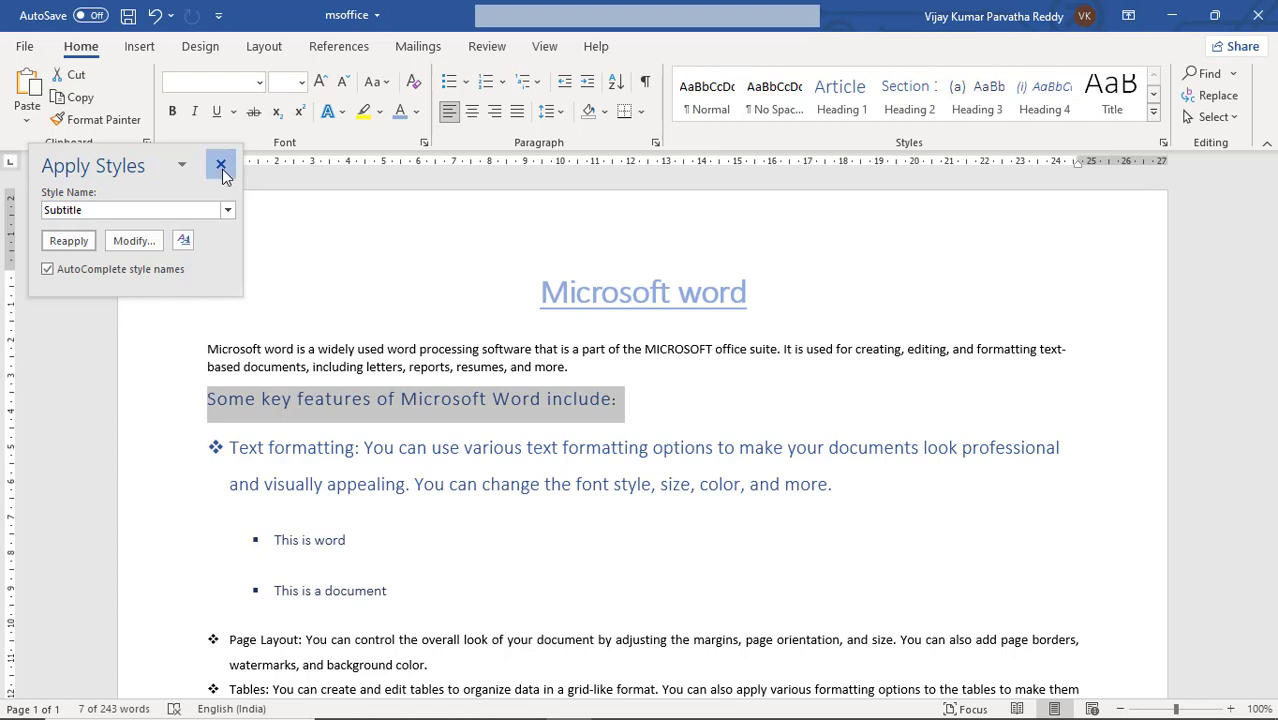
pyautogui.click(221, 166)
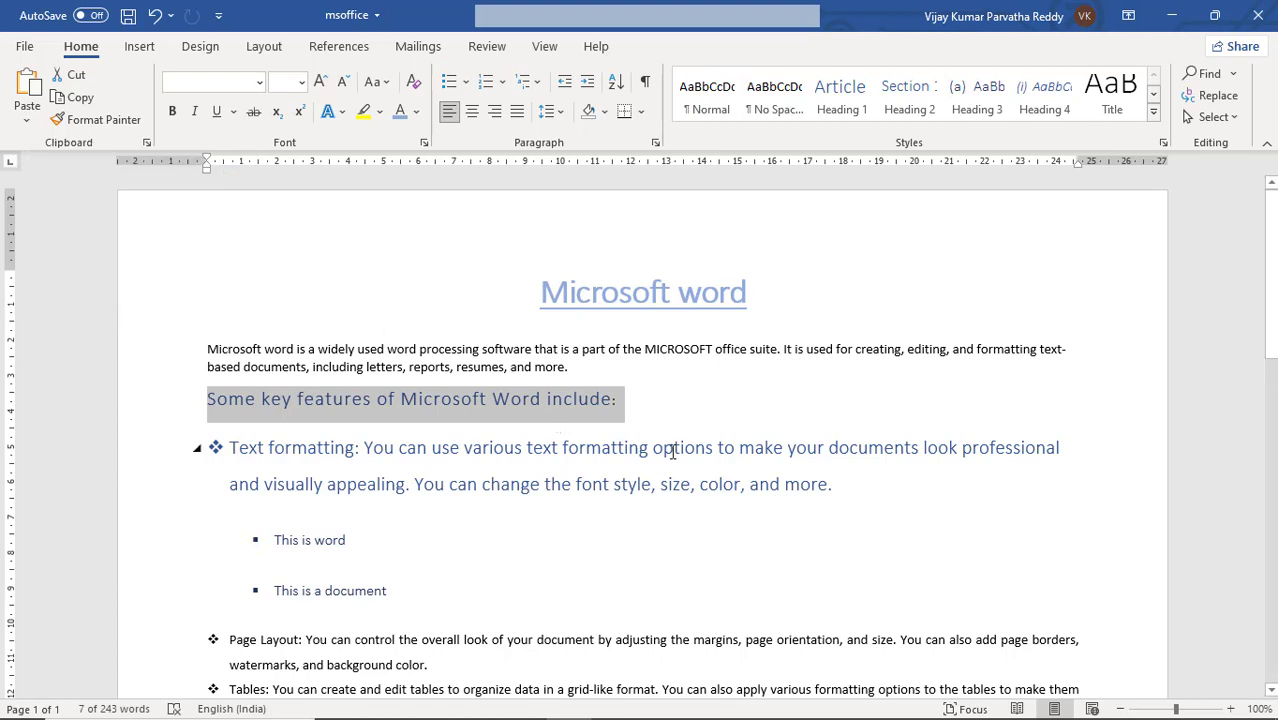
# - Set the "Text formatting" paragraph to the Normal style and make it a bulleted item again
pyautogui.click(558, 471)
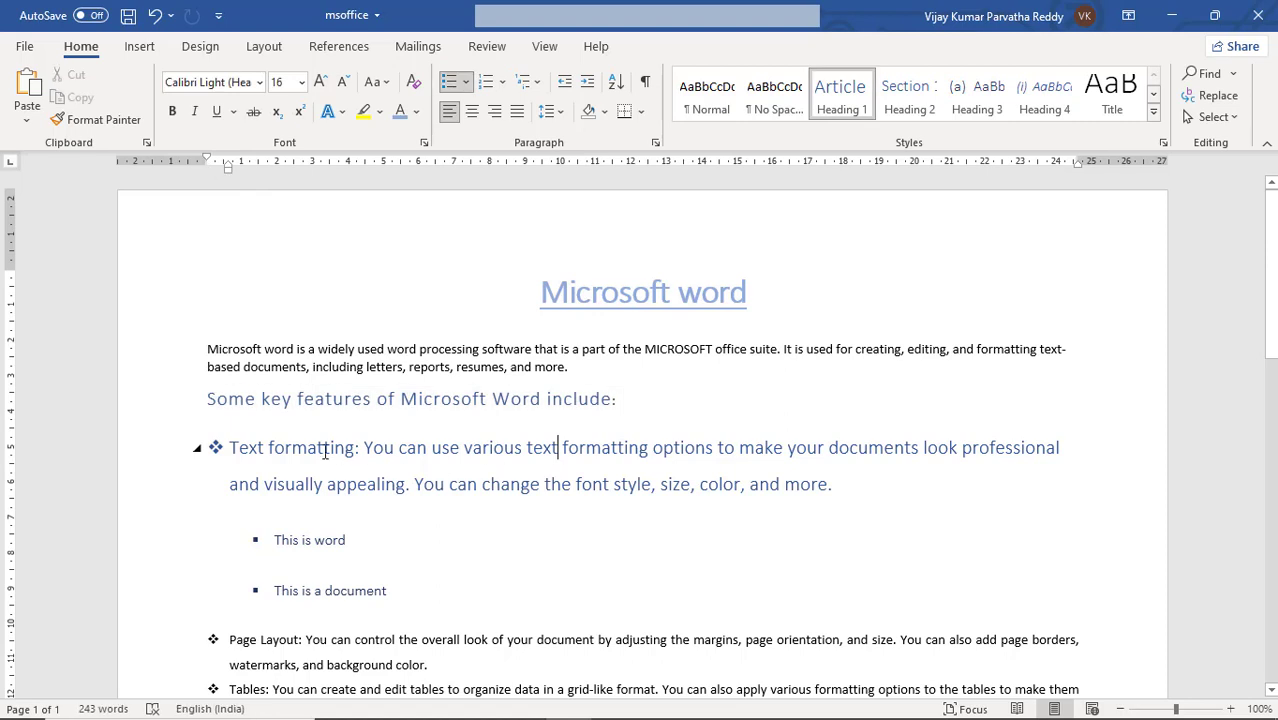
pyautogui.moveTo(232, 447); pyautogui.dragTo(920, 502)
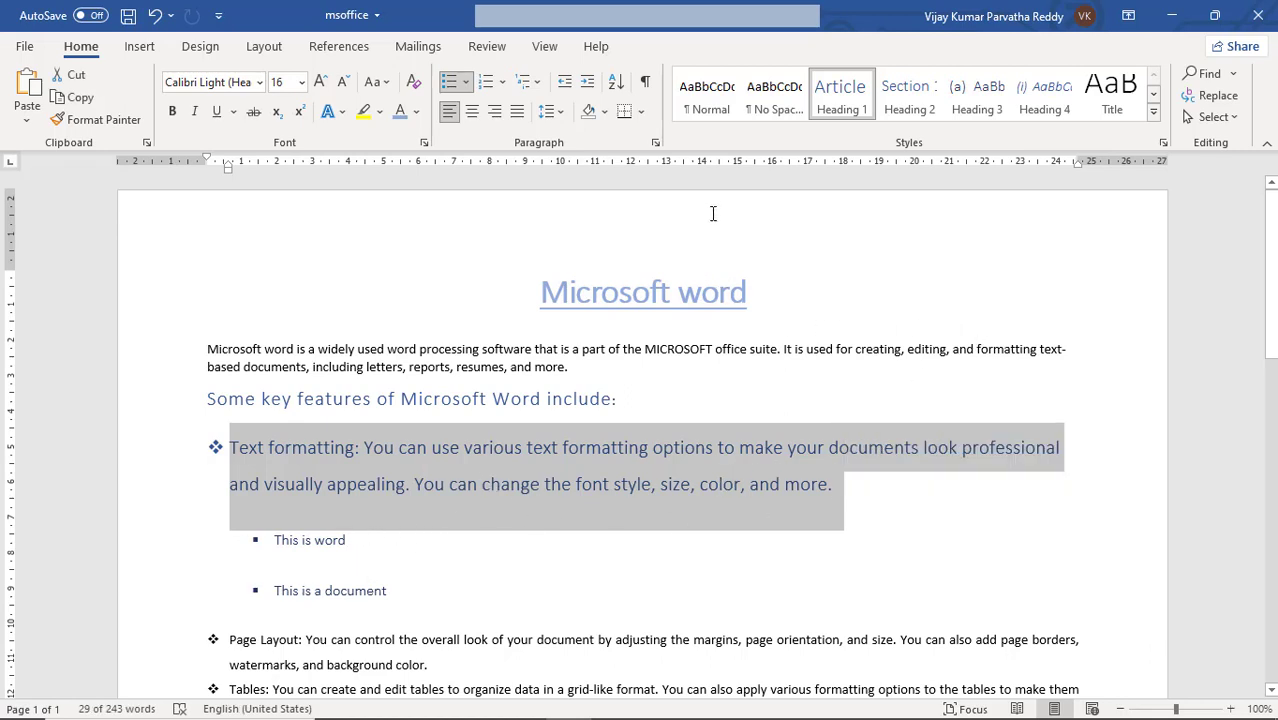
pyautogui.click(707, 100)
pyautogui.click(708, 112)
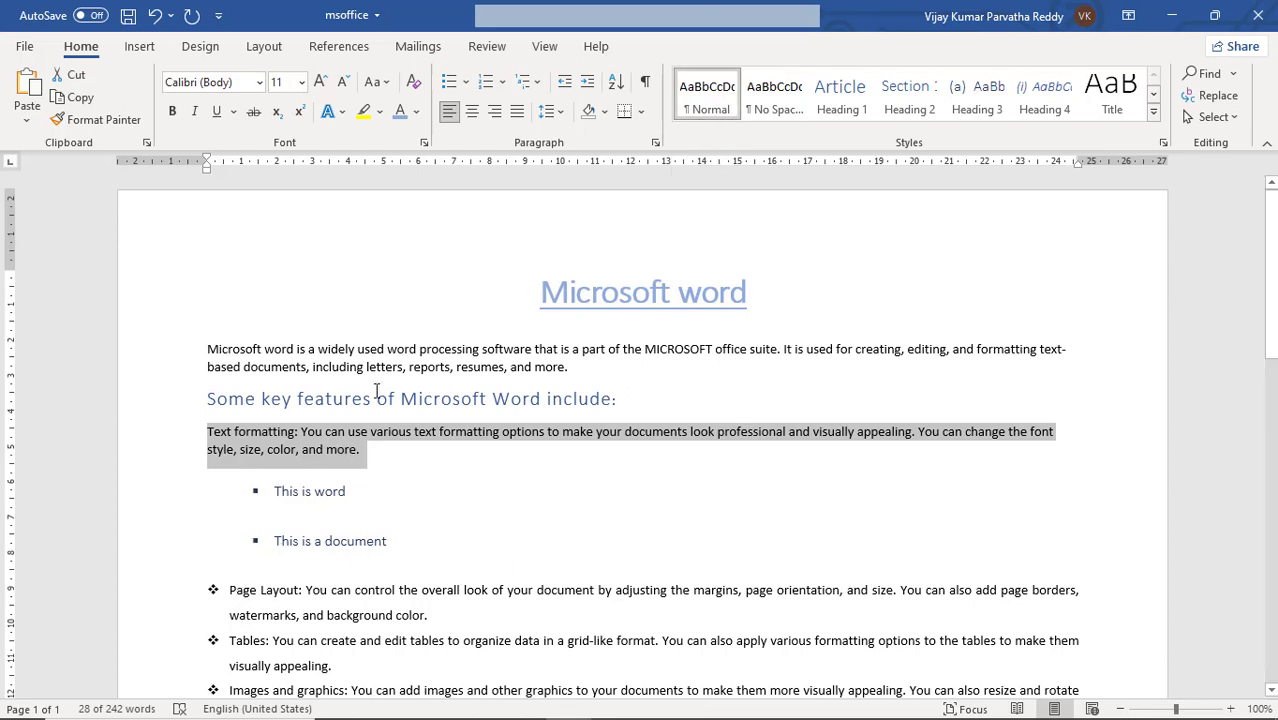
pyautogui.click(448, 84)
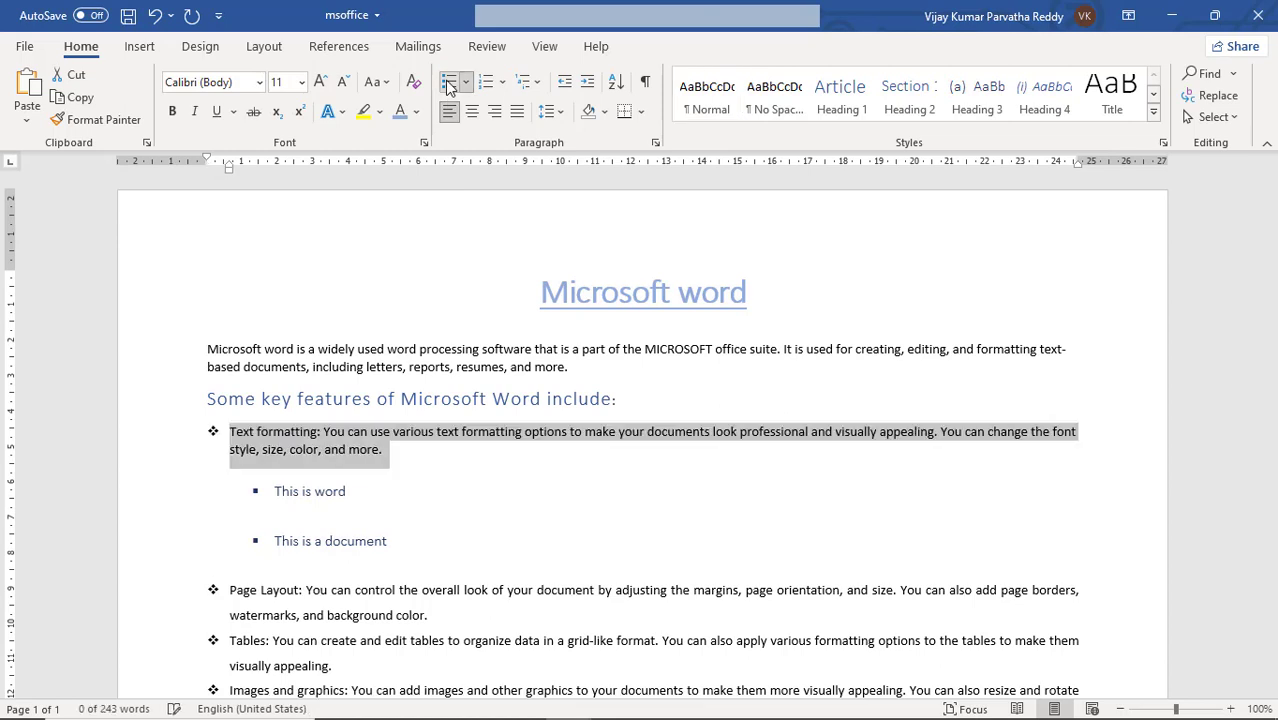
pyautogui.click(382, 548)
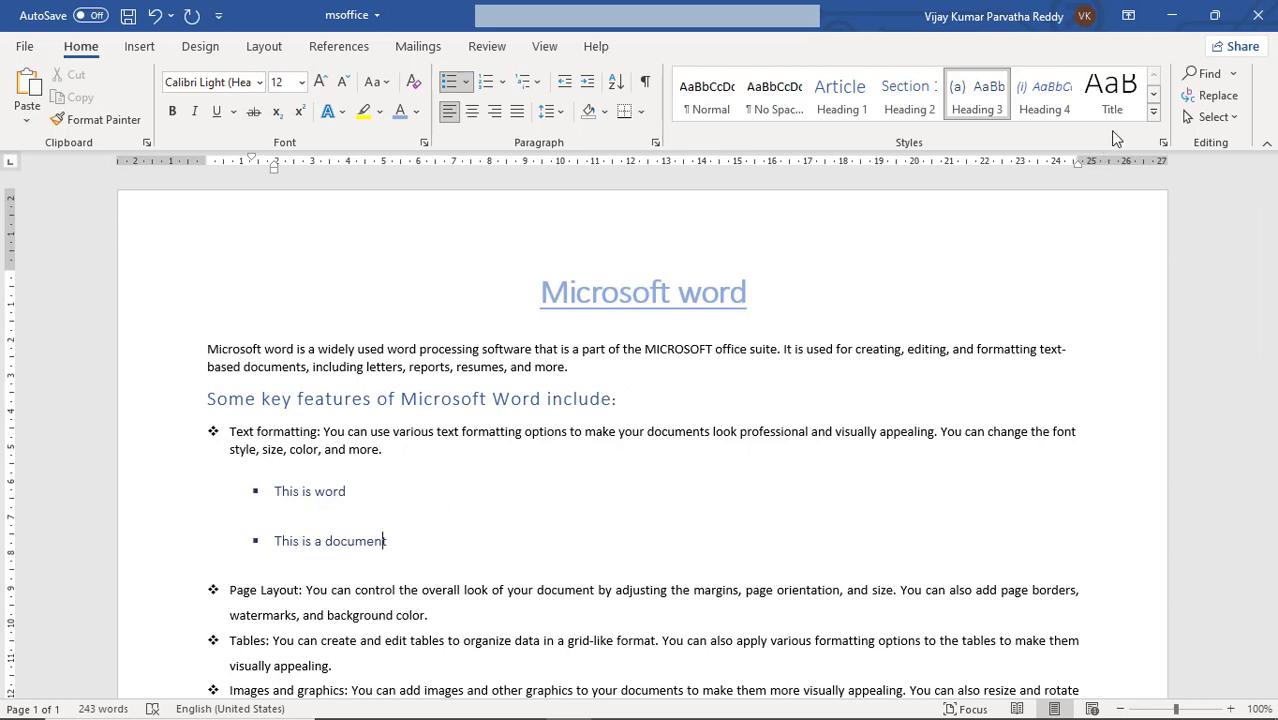
pyautogui.scroll(-5, 768, 413)
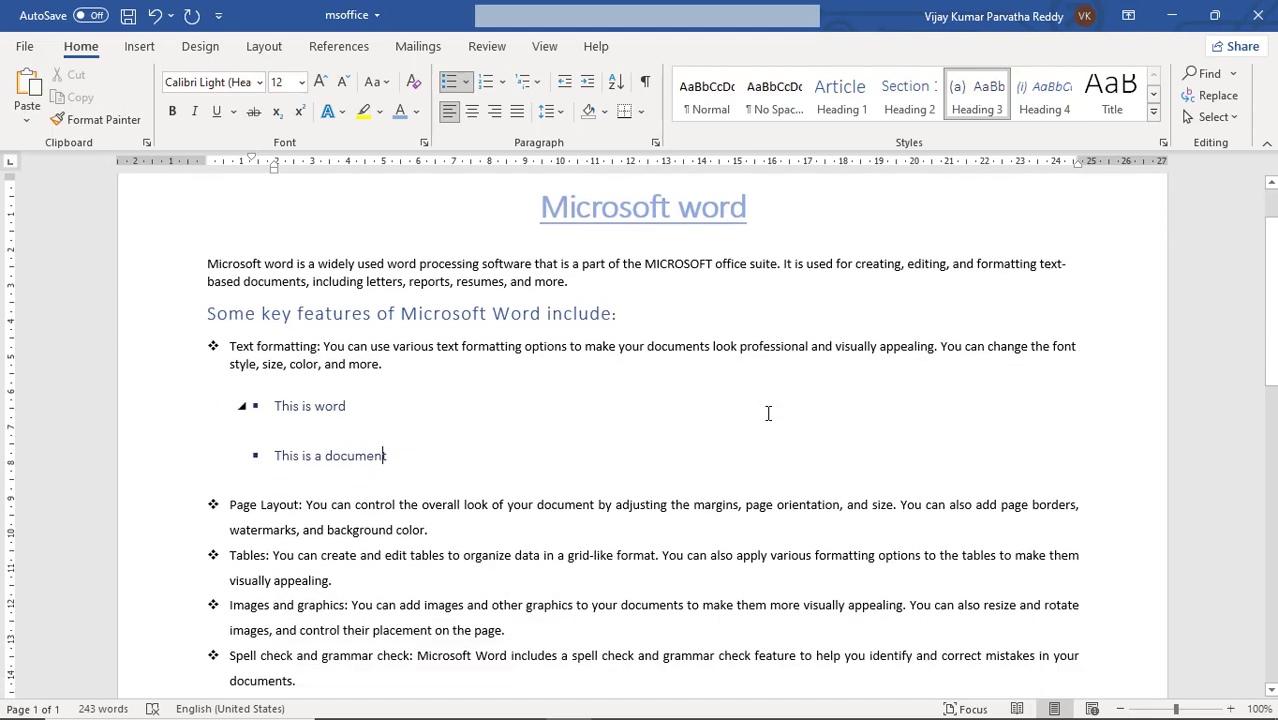
pyautogui.scroll(-4, 768, 413)
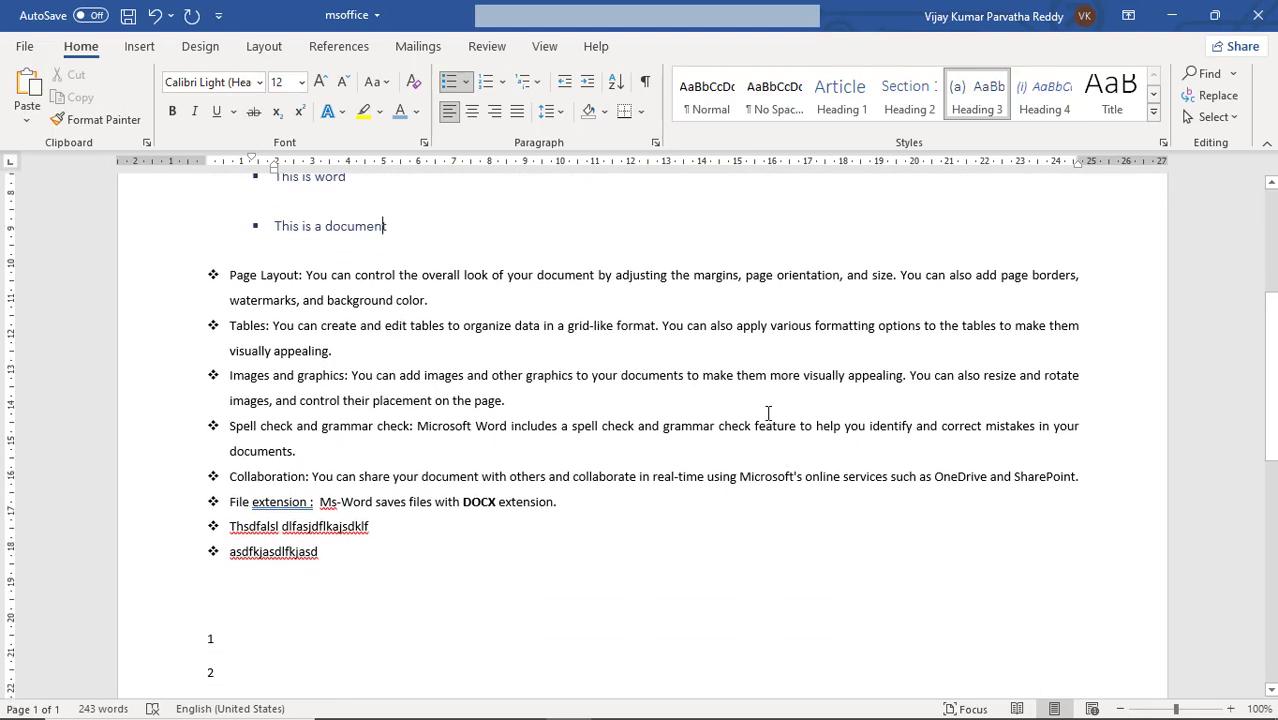
pyautogui.scroll(5, 768, 413)
pyautogui.scroll(4, 768, 413)
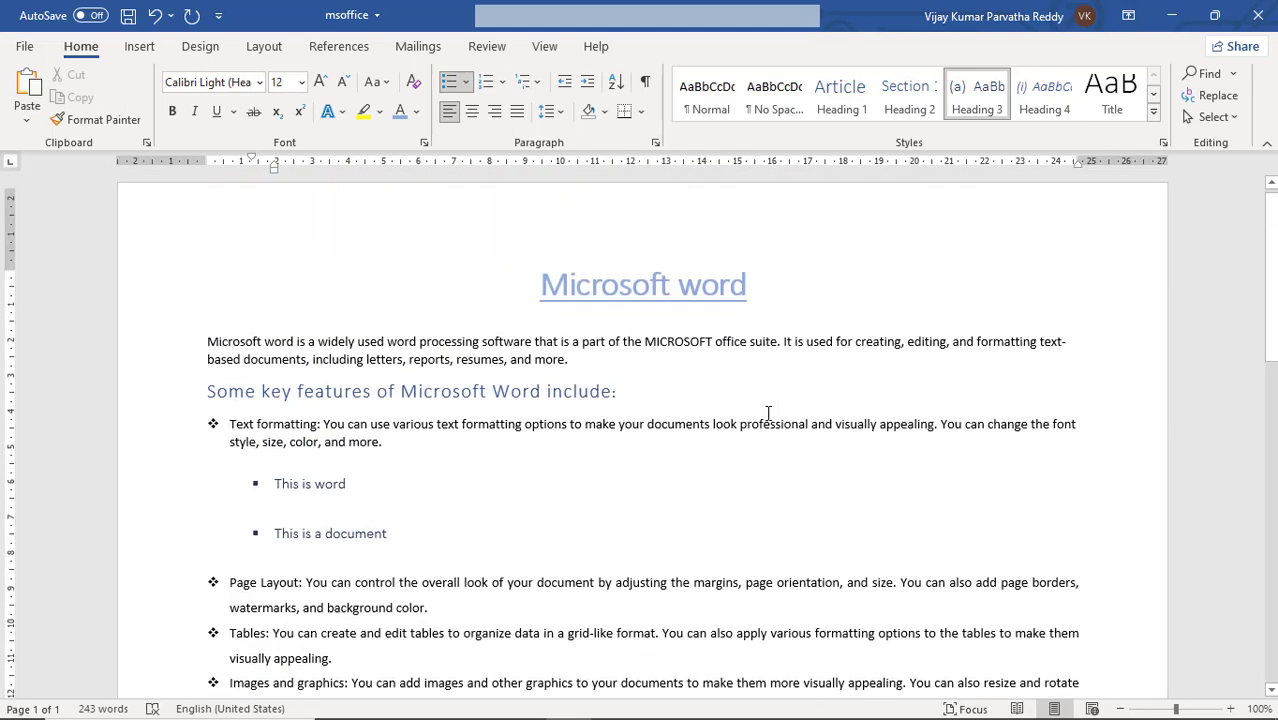
pyautogui.click(553, 349)
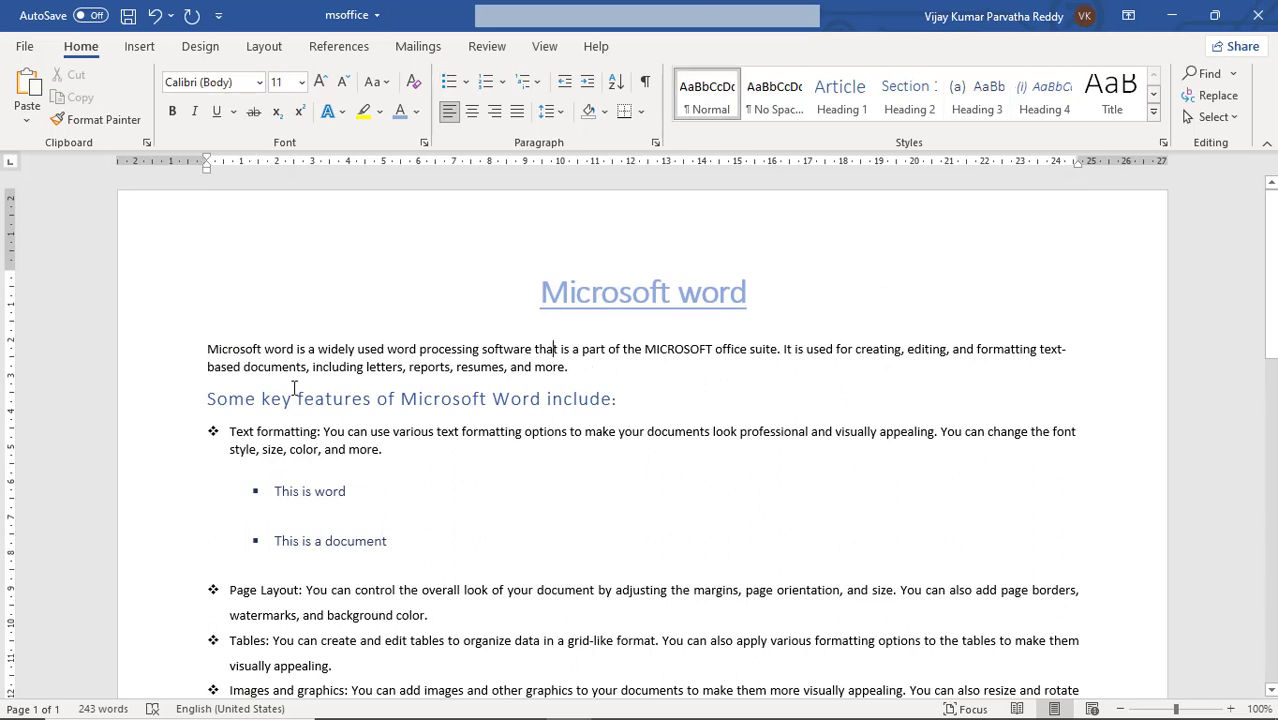
# - Select the feature list from "Text formatting" through "asdfkjasdlfkjasd" and apply the Normal style to it
pyautogui.moveTo(212, 431); pyautogui.dragTo(408, 568)
pyautogui.click(383, 449)
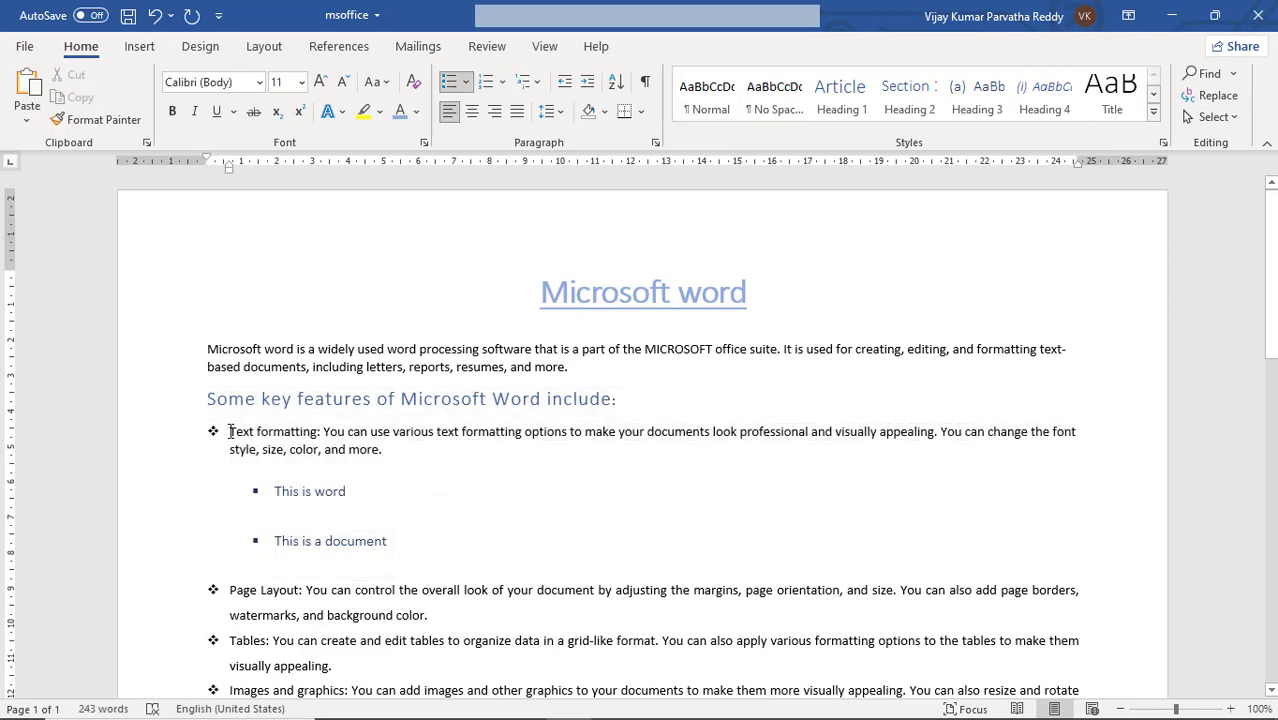
pyautogui.moveTo(229, 431); pyautogui.dragTo(590, 562)
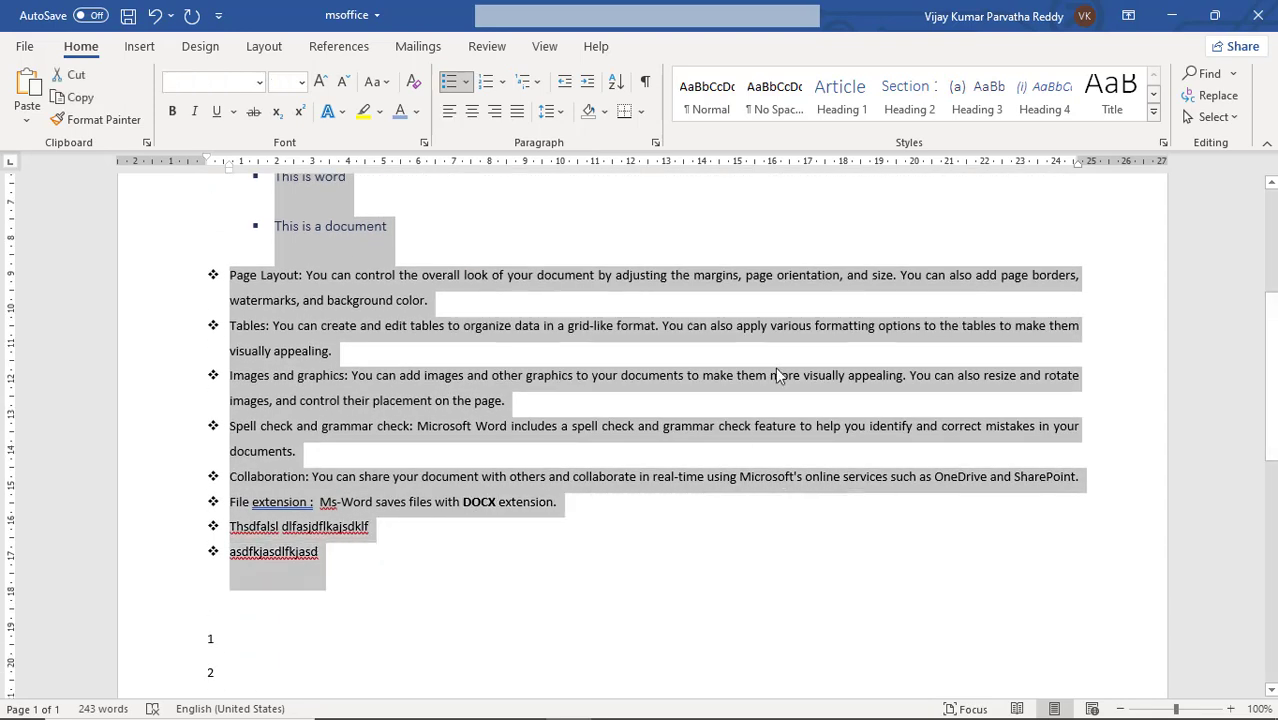
pyautogui.click(712, 105)
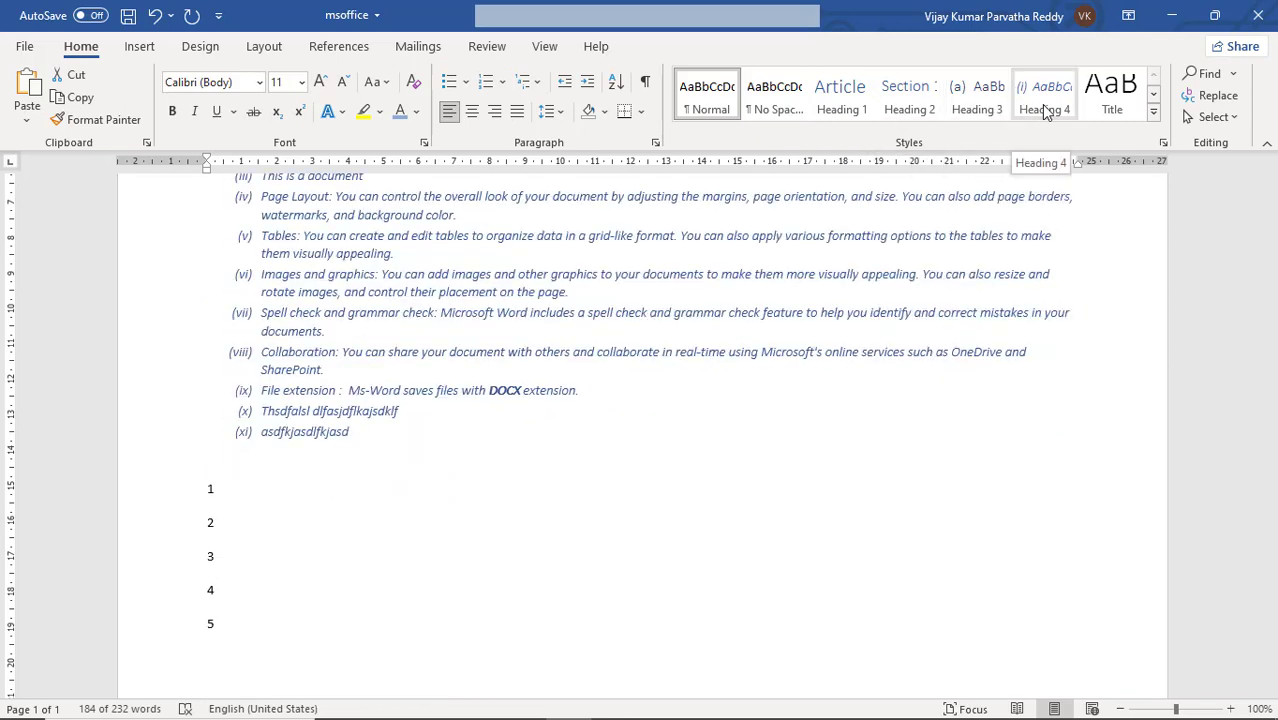
# - Try the Heading 4 style on the selected feature text, and clear all its formatting
pyautogui.click(1154, 112)
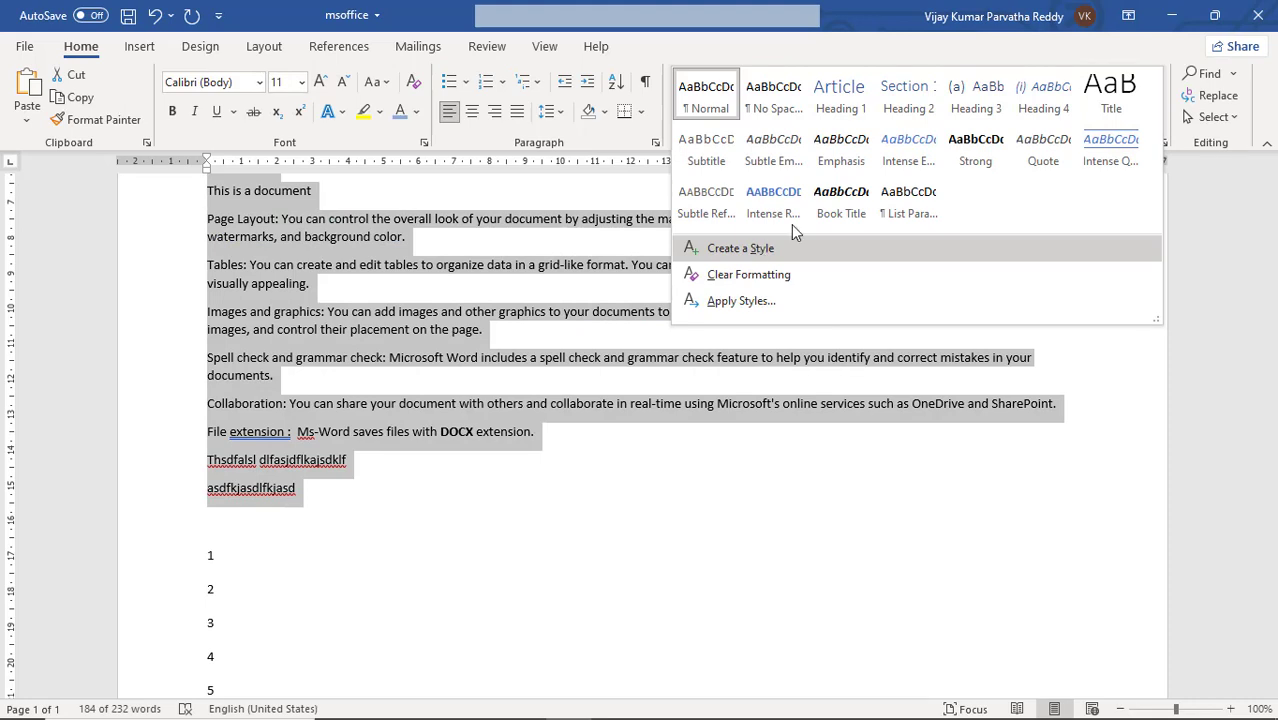
pyautogui.click(1050, 108)
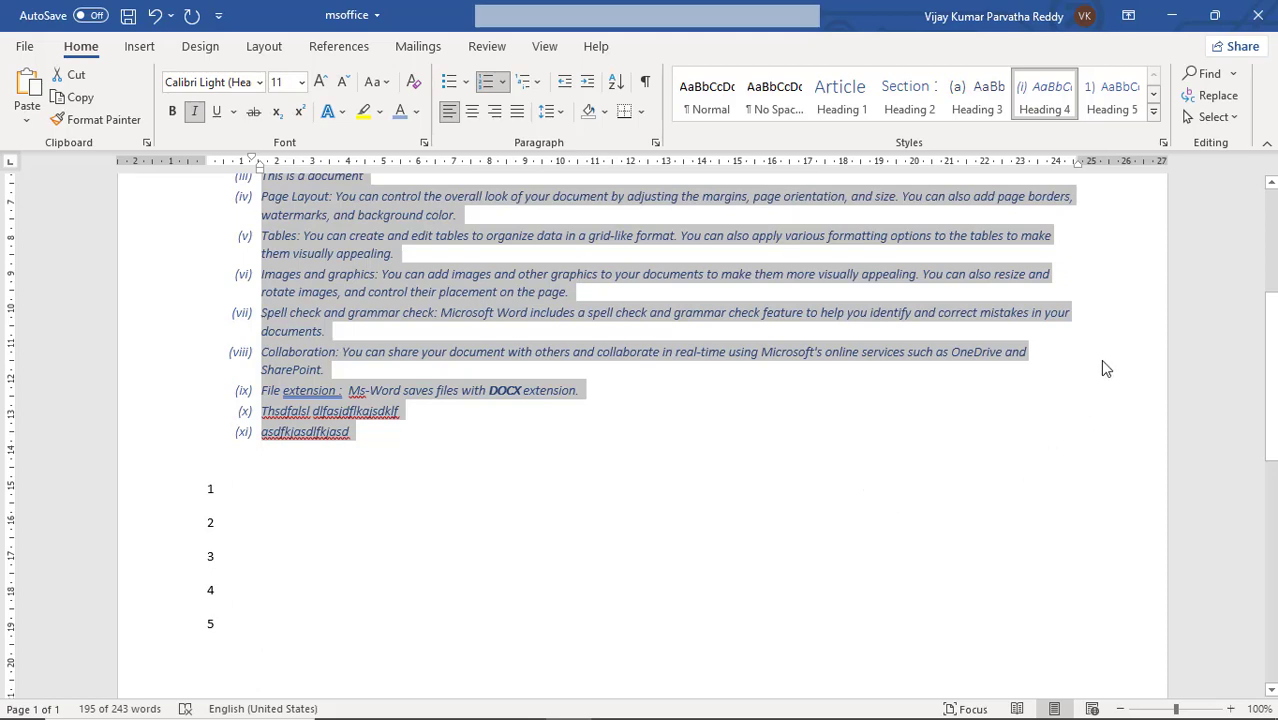
pyautogui.click(1153, 111)
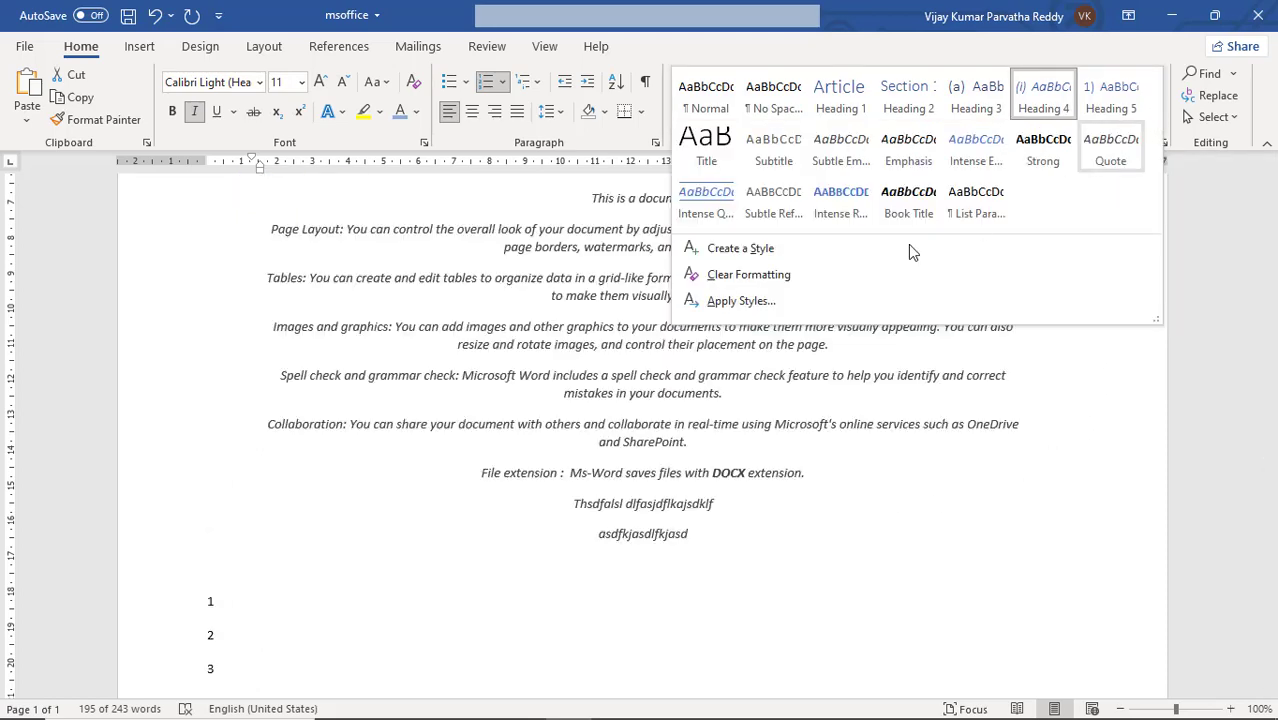
pyautogui.click(789, 275)
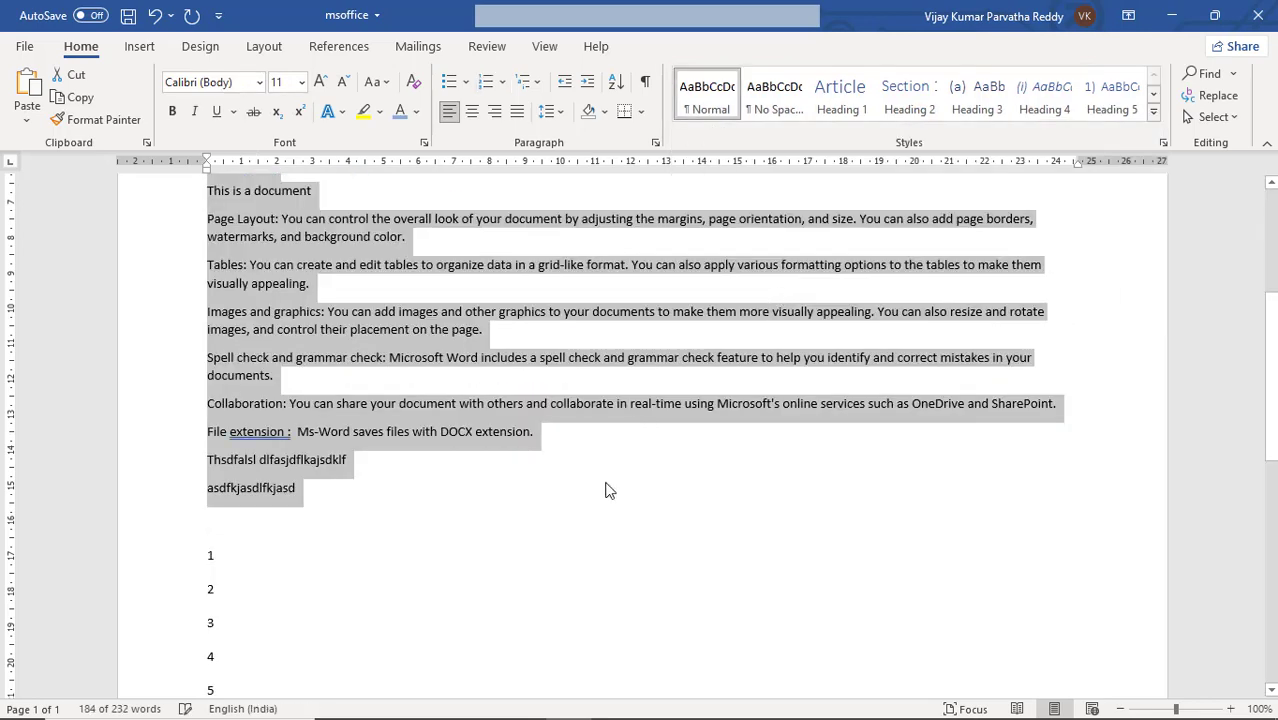
# - Make the selected feature paragraphs a bulleted list, and change it to a 1, 2, 3 numbered list
pyautogui.scroll(5, 607, 488)
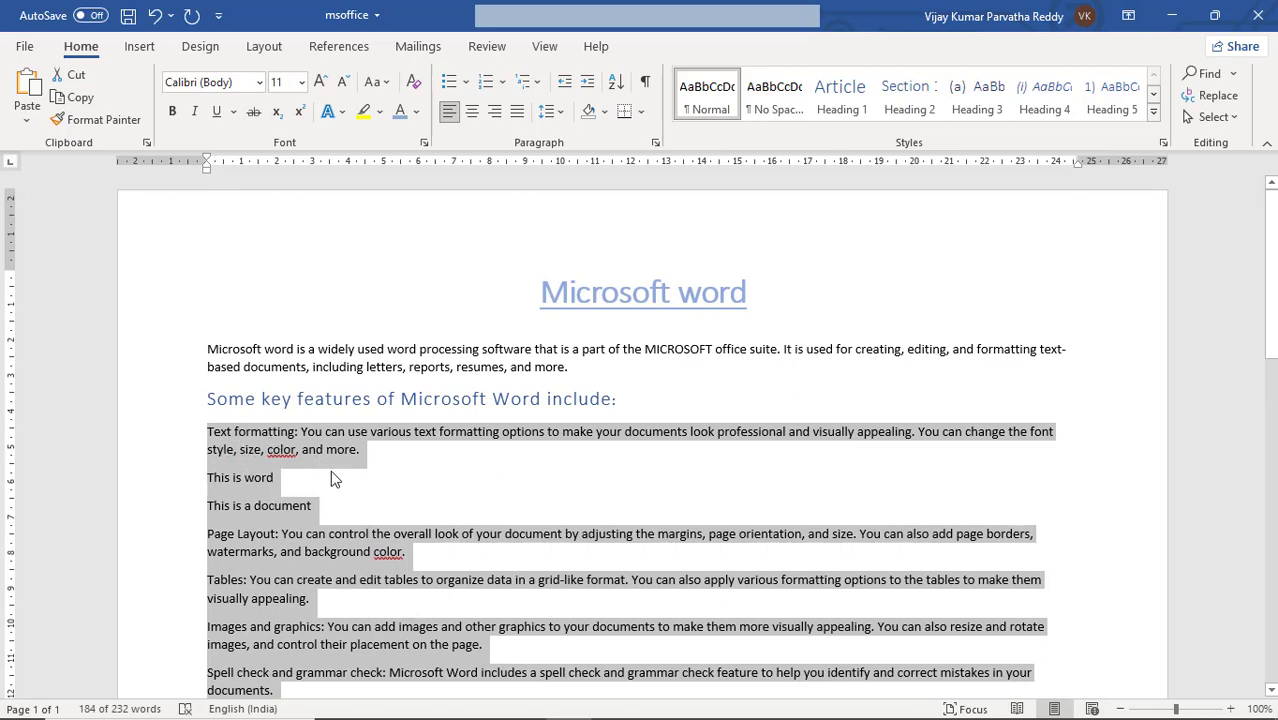
pyautogui.scroll(-3, 335, 480)
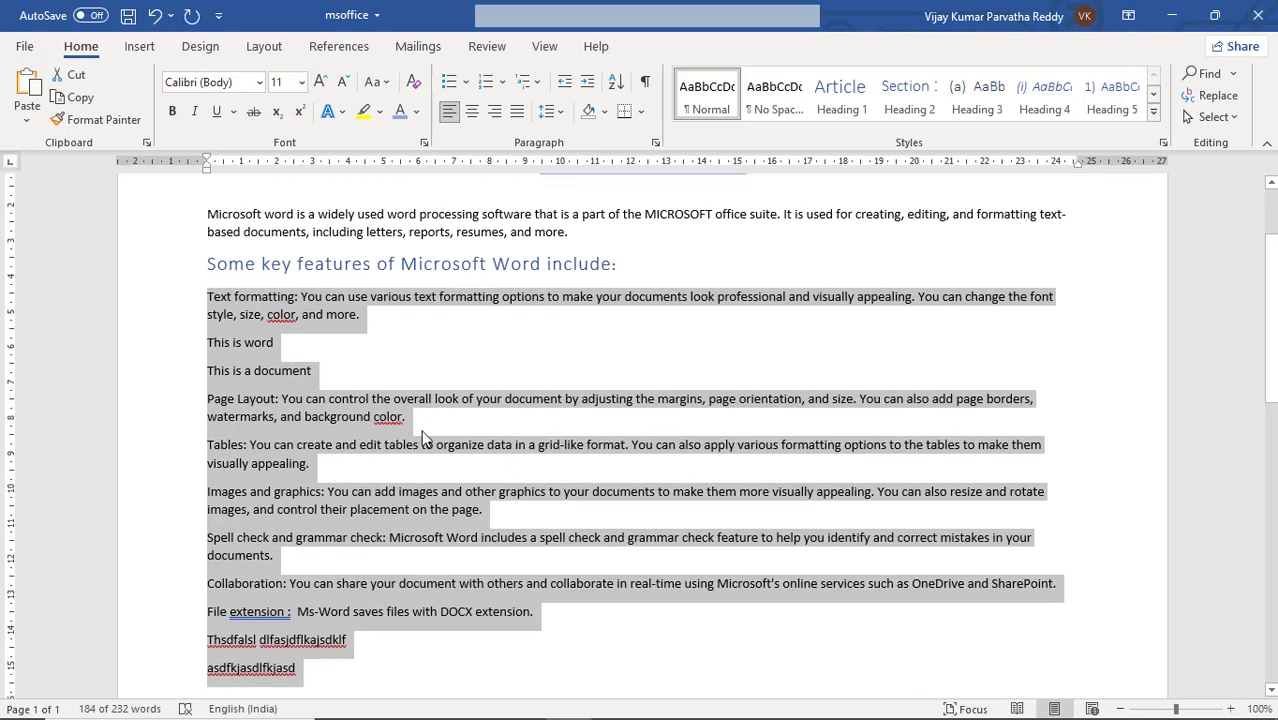
pyautogui.click(449, 84)
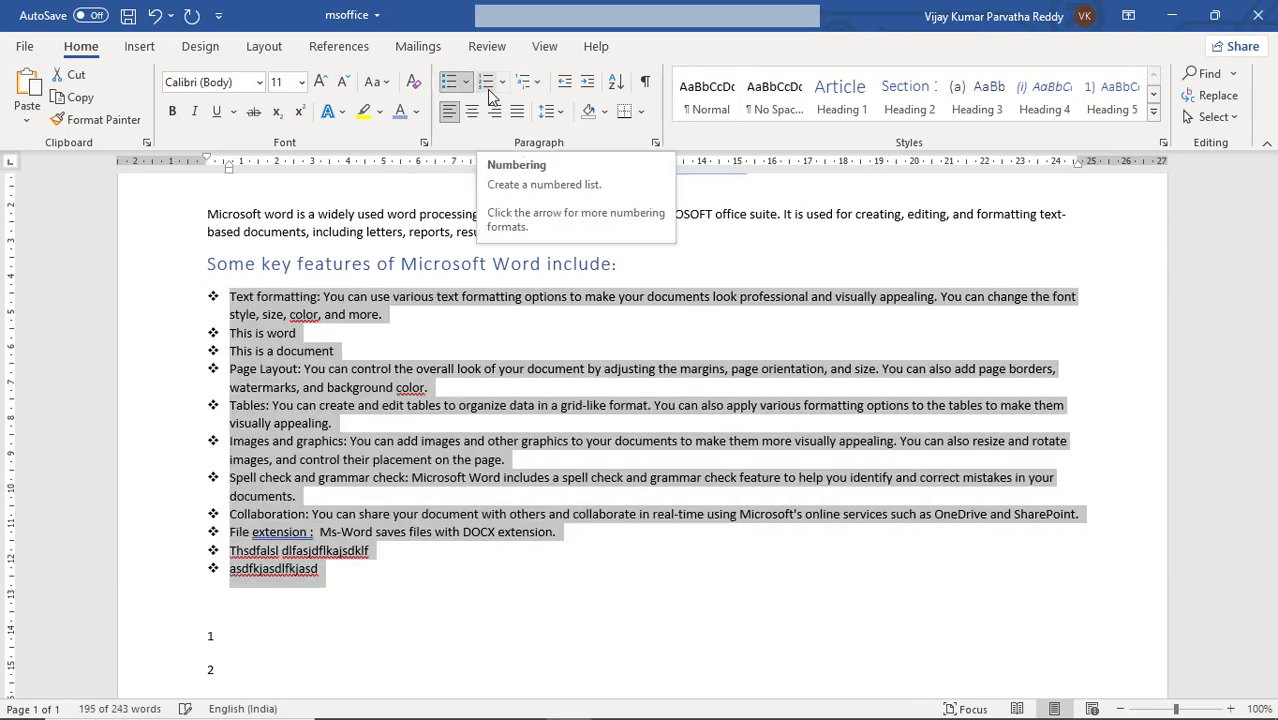
pyautogui.click(489, 91)
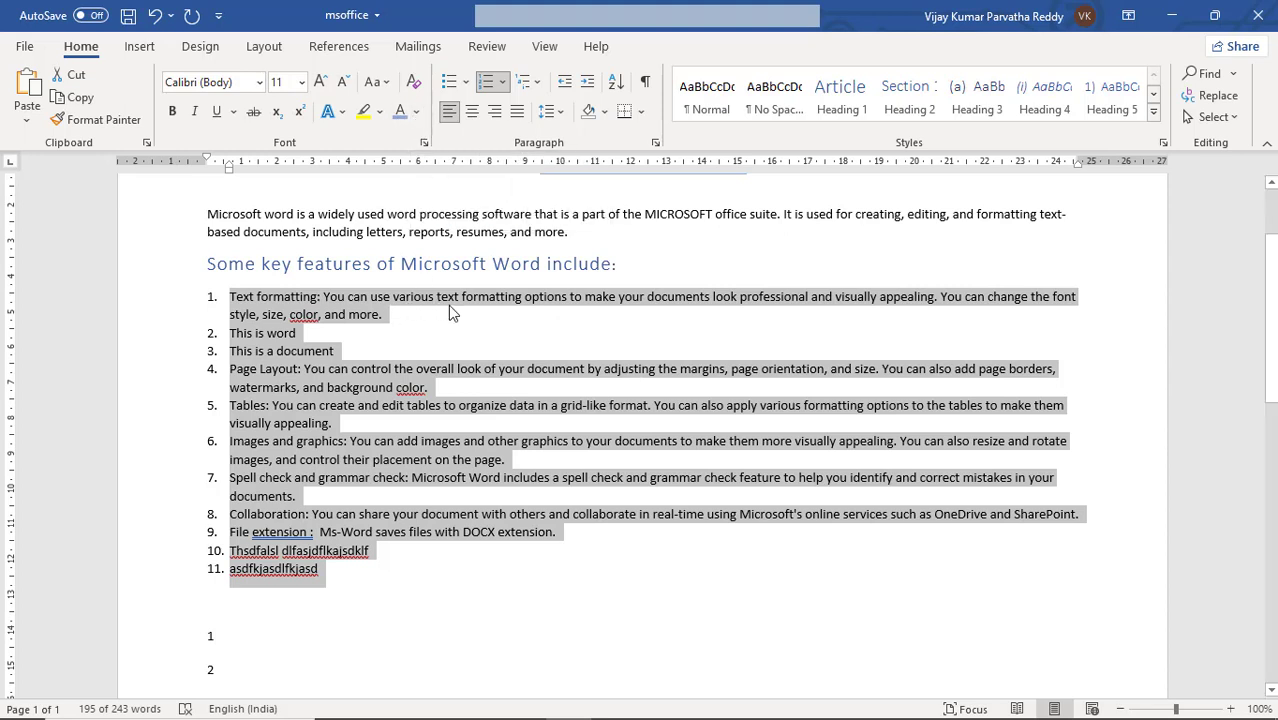
# - Create a new style from the numbered list's formatting, name it "mystyle" and open its detailed settings
pyautogui.click(1153, 115)
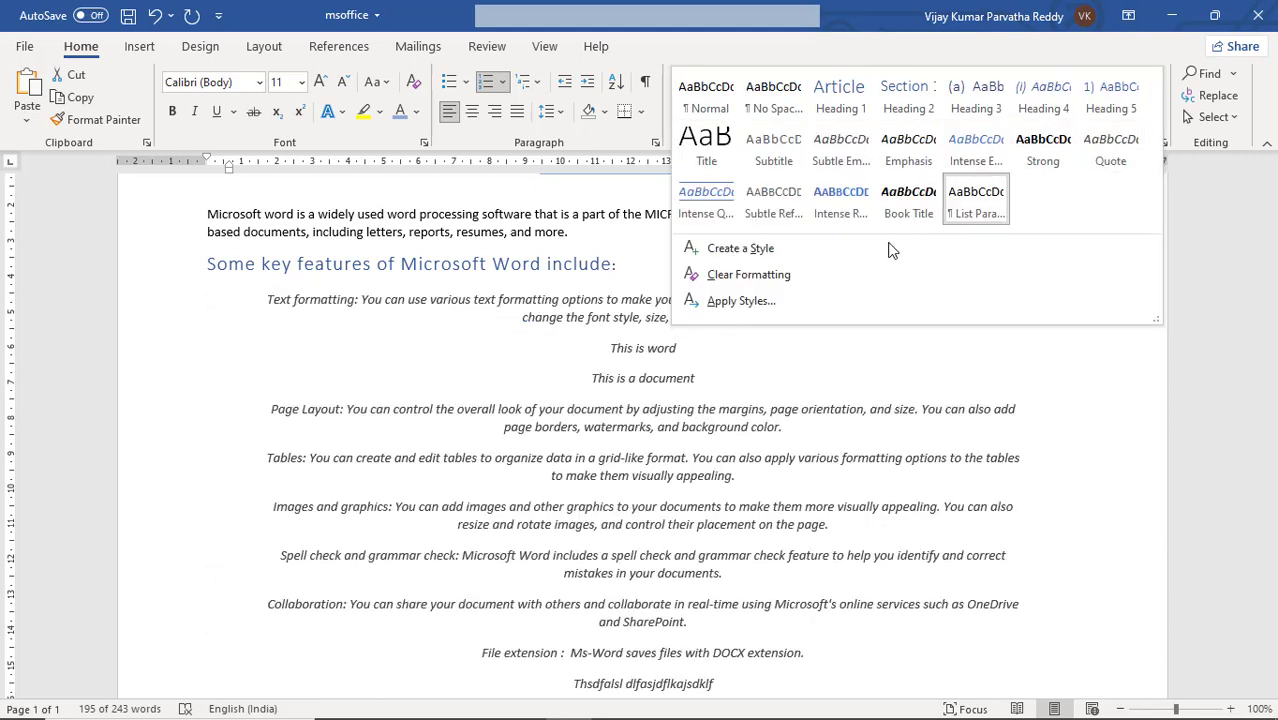
pyautogui.click(740, 248)
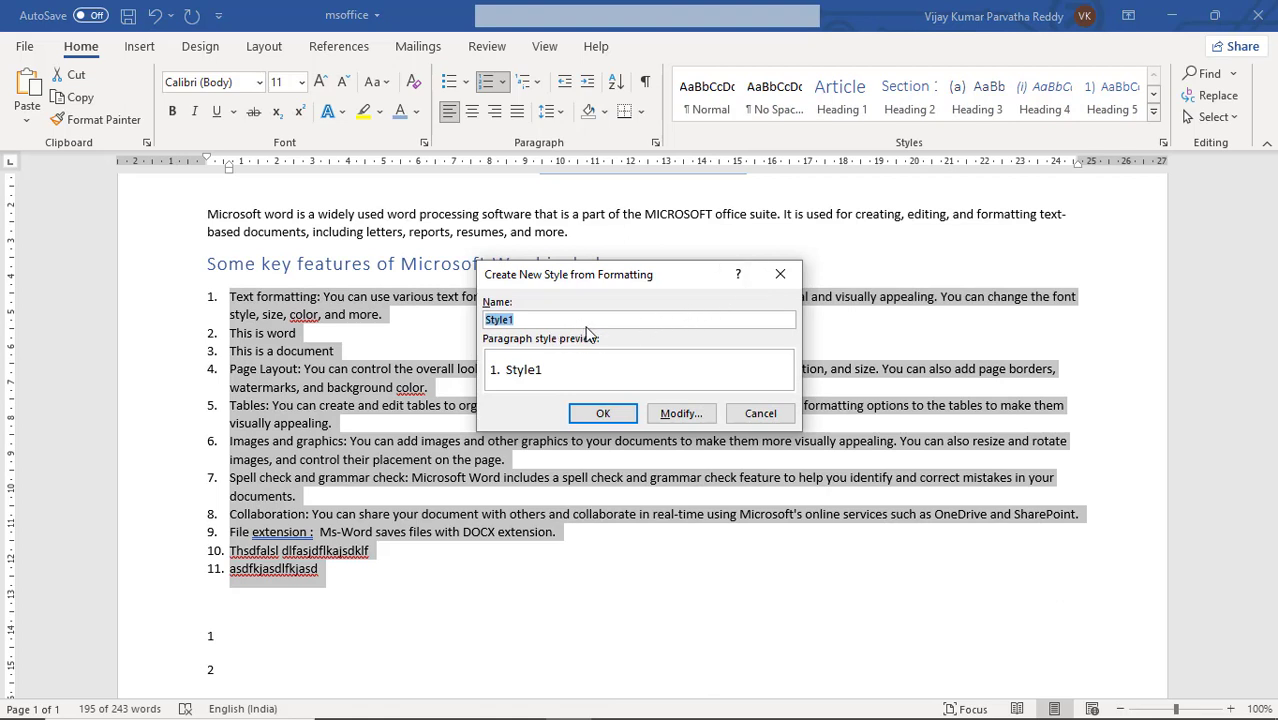
pyautogui.write('mys')
pyautogui.click(677, 412)
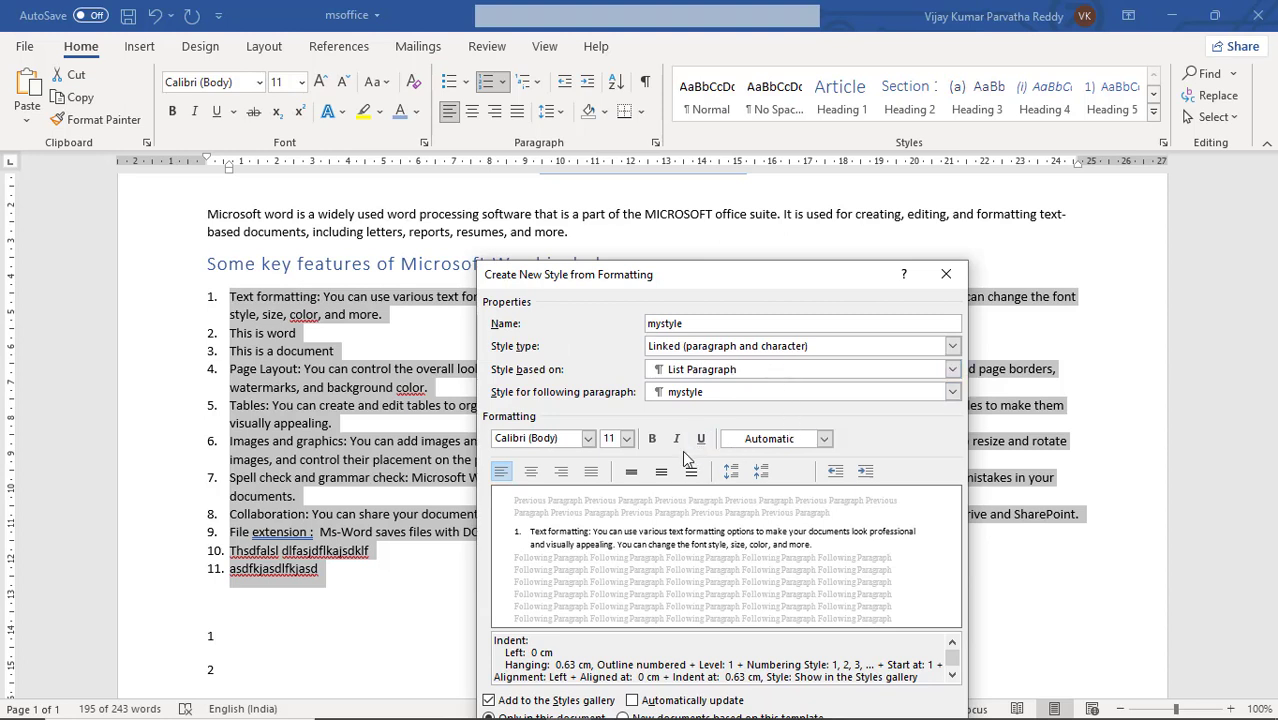
# - Make "mystyle" bold and italic with a 16 pt font size, and save the new style
pyautogui.click(652, 440)
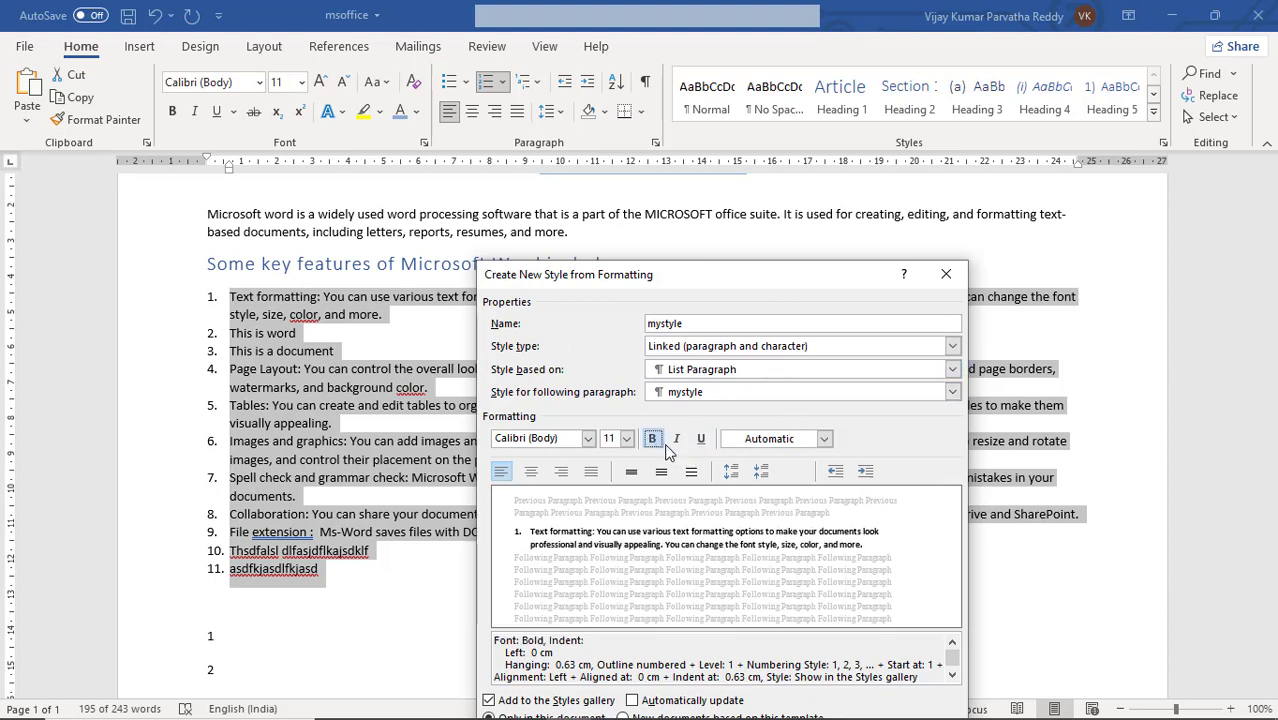
pyautogui.click(676, 439)
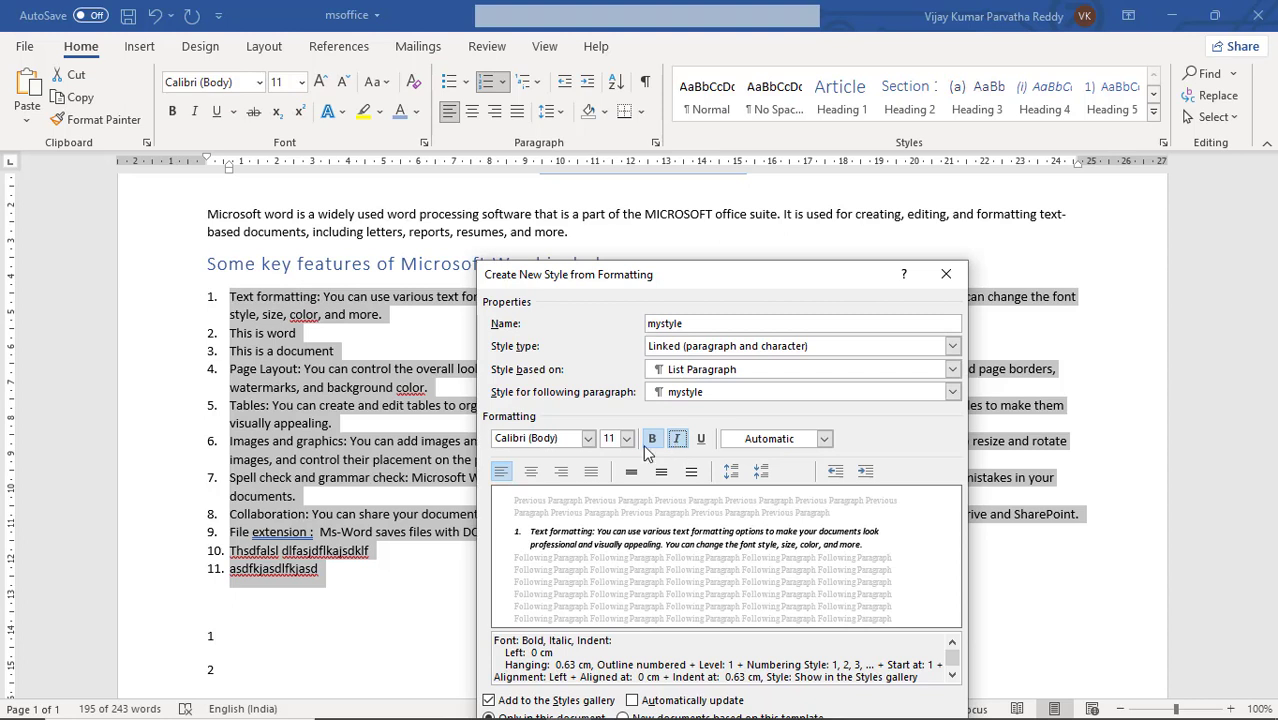
pyautogui.click(627, 440)
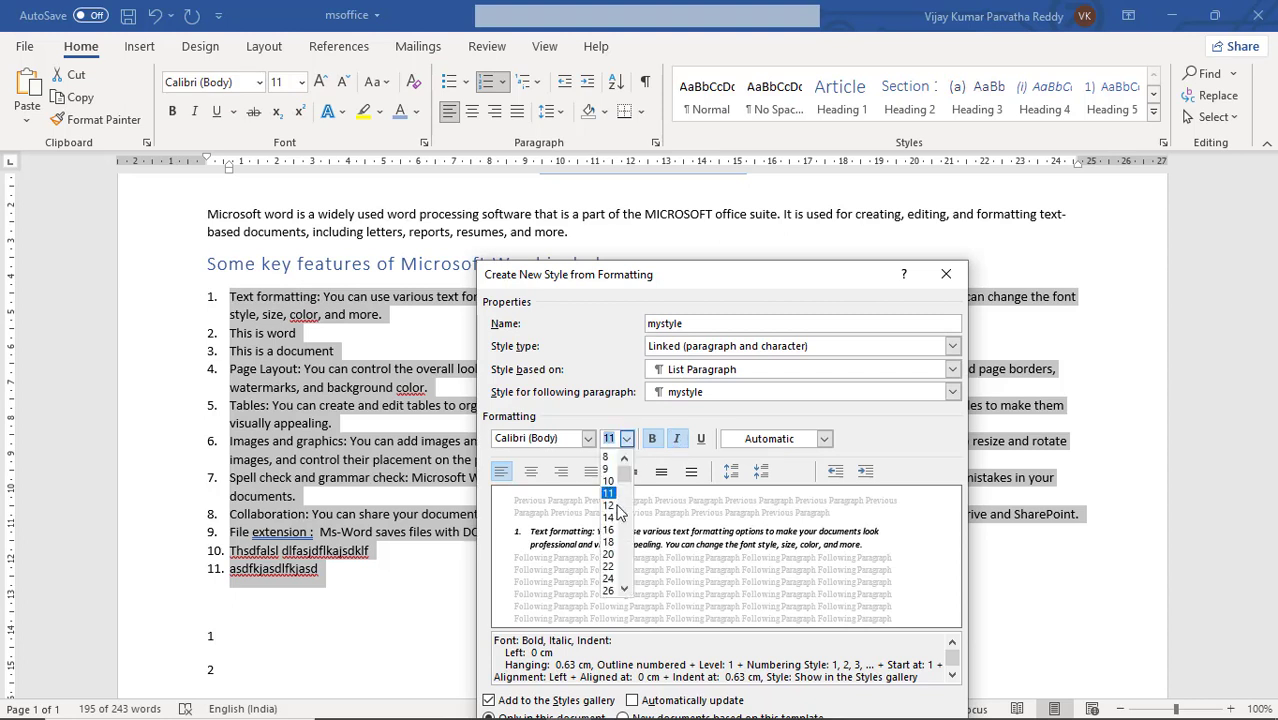
pyautogui.click(610, 535)
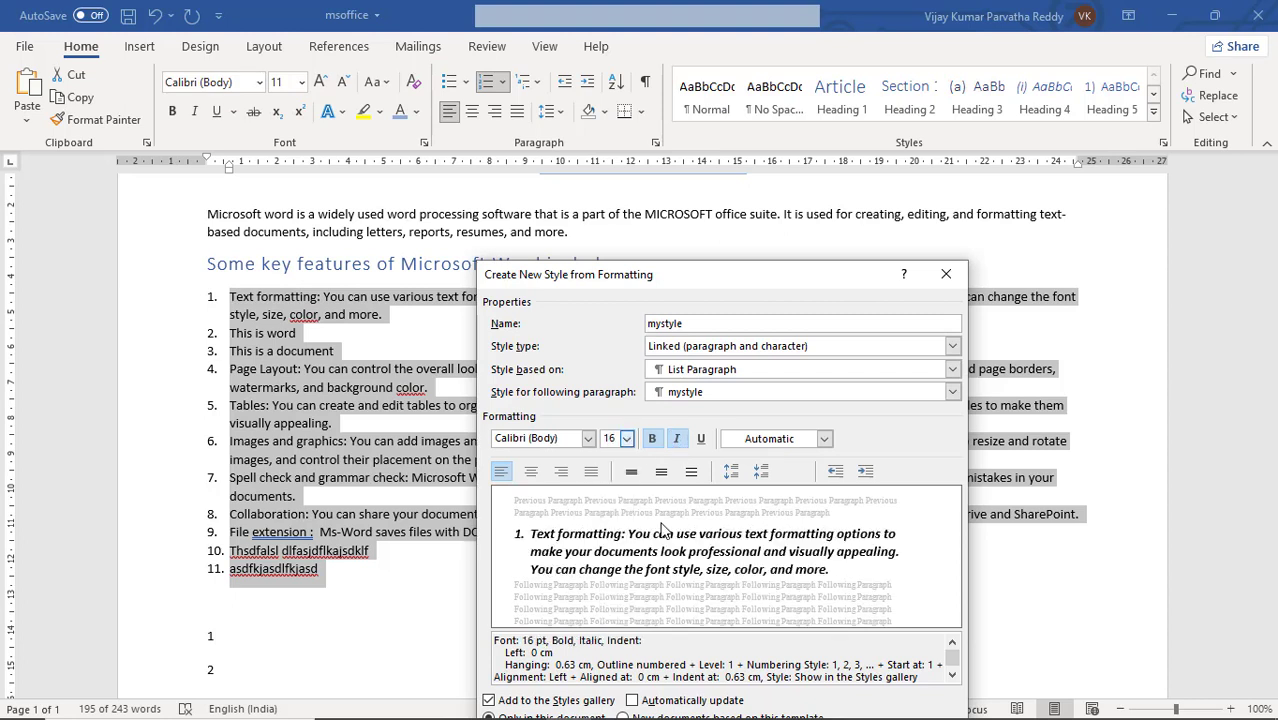
pyautogui.moveTo(741, 282); pyautogui.dragTo(691, 169)
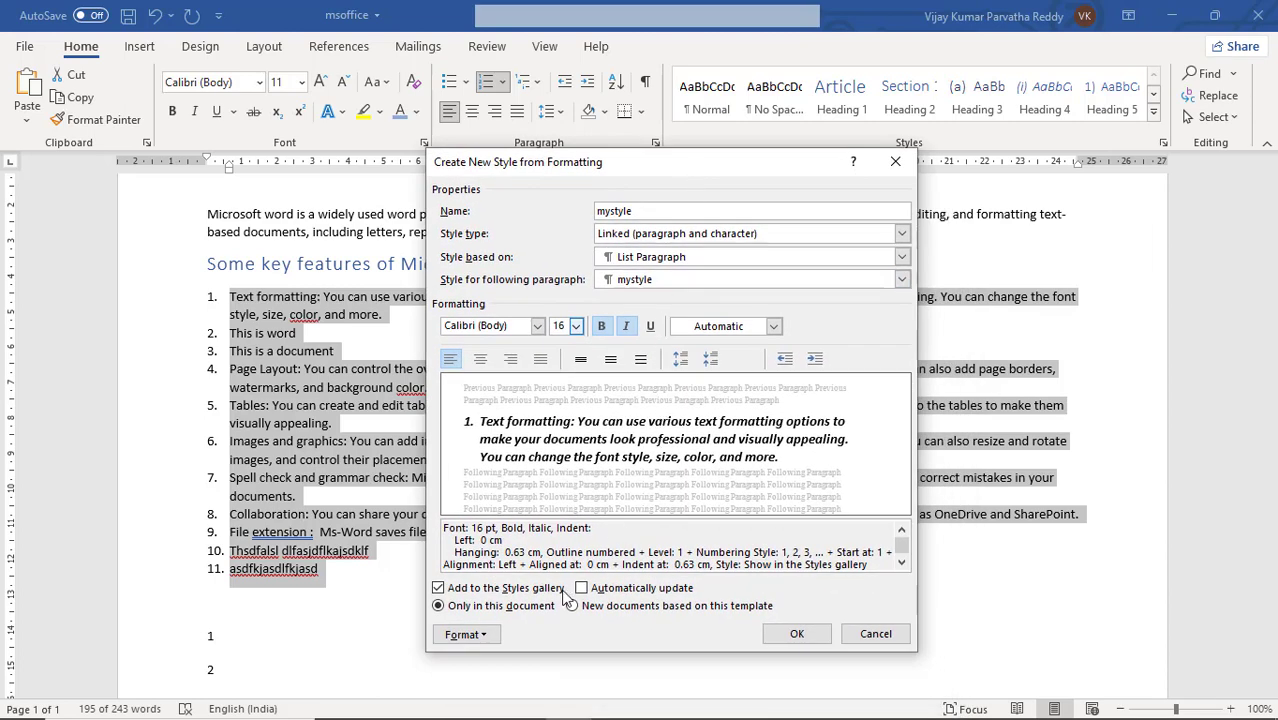
pyautogui.click(486, 636)
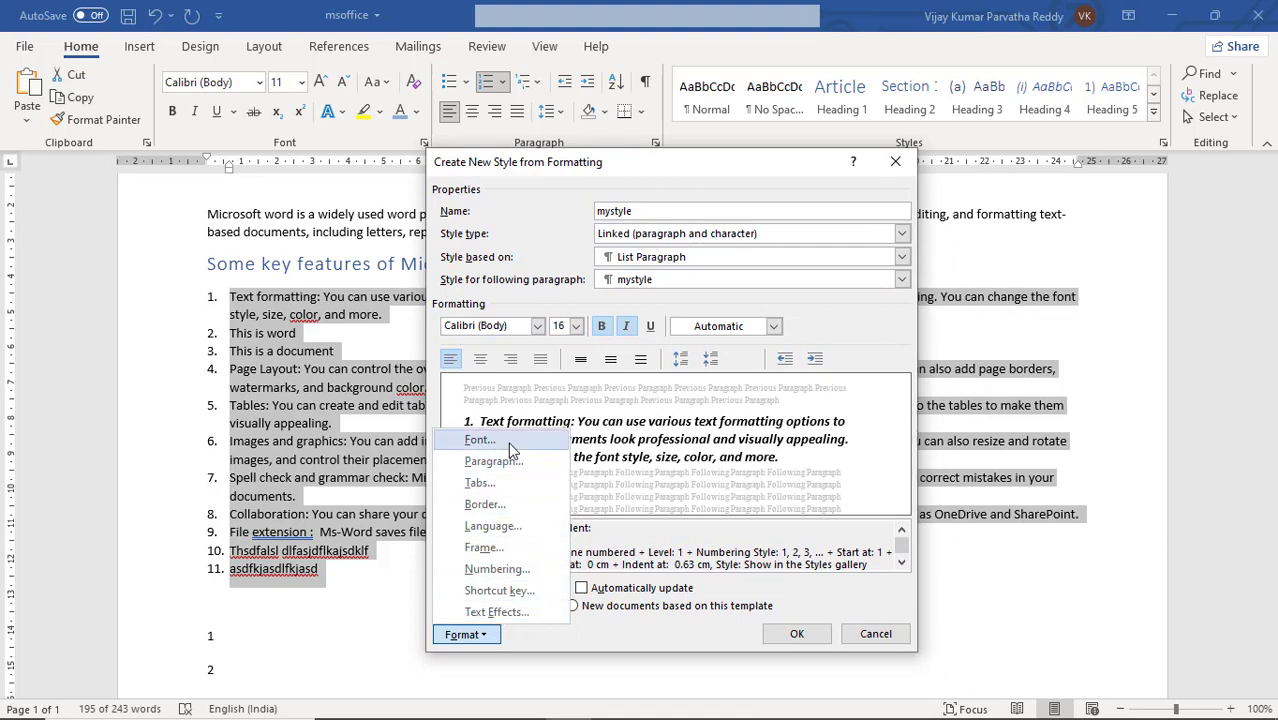
pyautogui.click(595, 640)
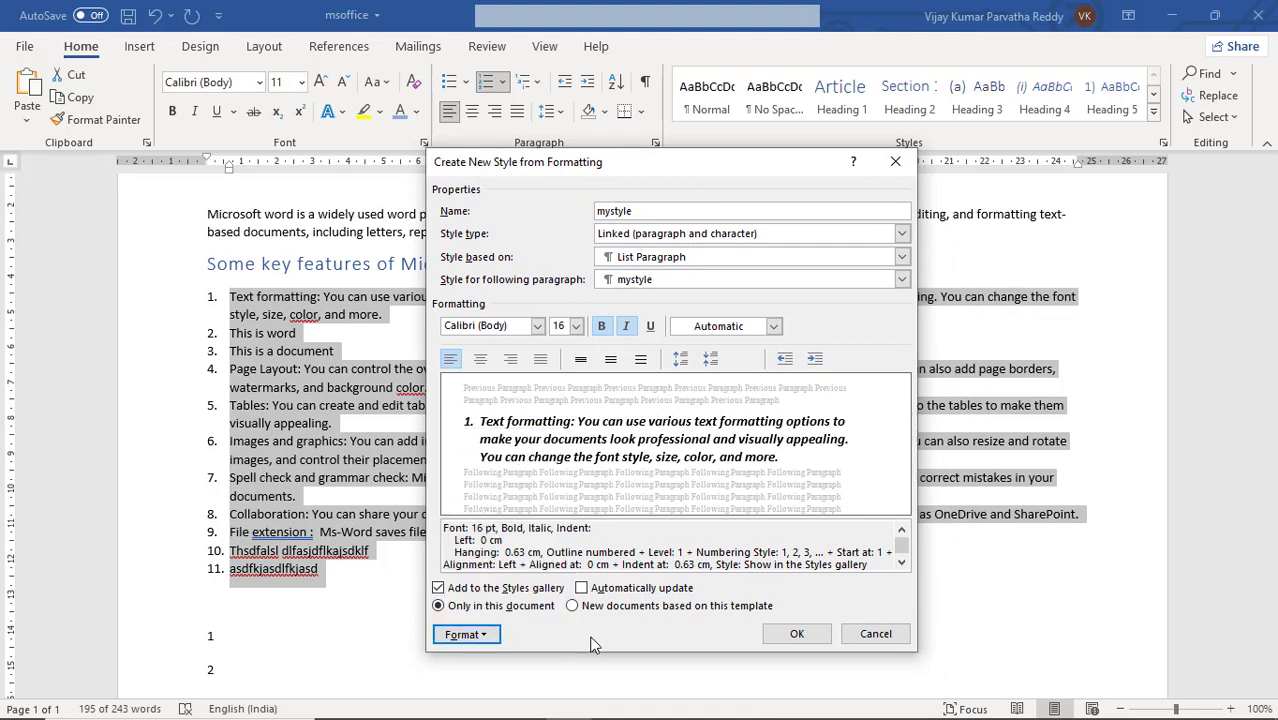
pyautogui.click(800, 634)
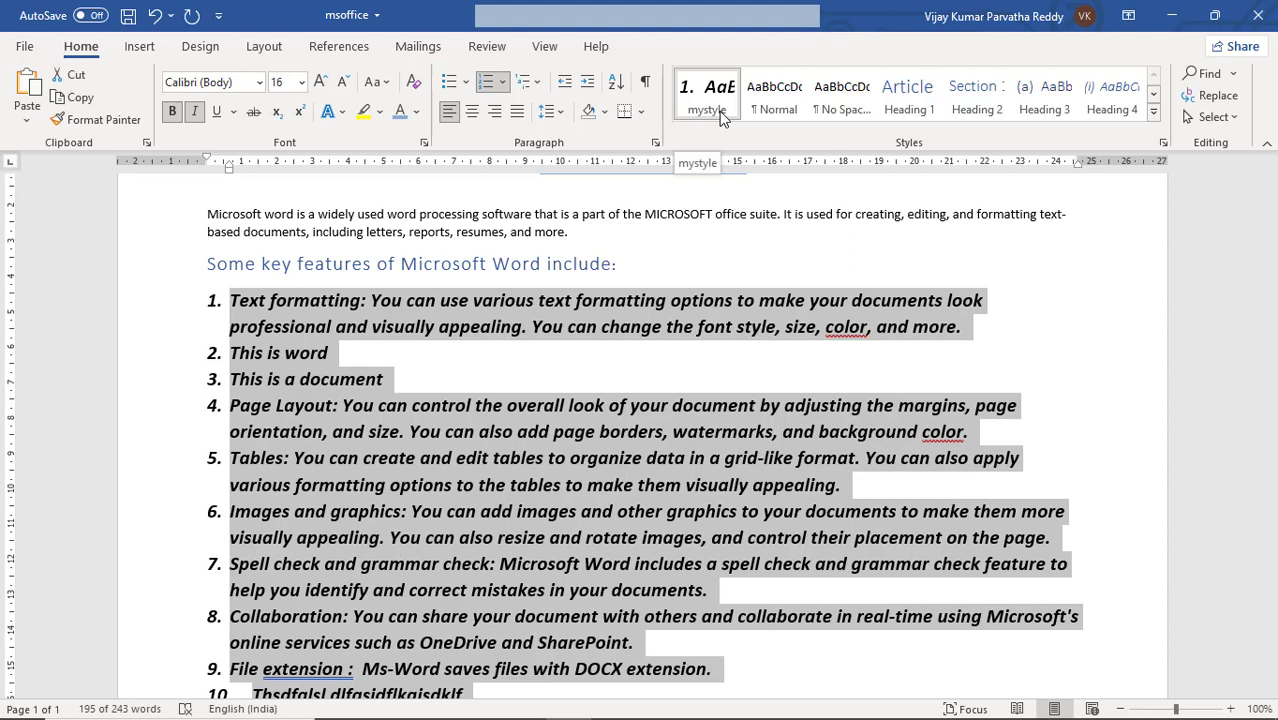
# - Switch the selected feature list to the Normal style, reapply "mystyle" to it and deselect the text
pyautogui.click(785, 112)
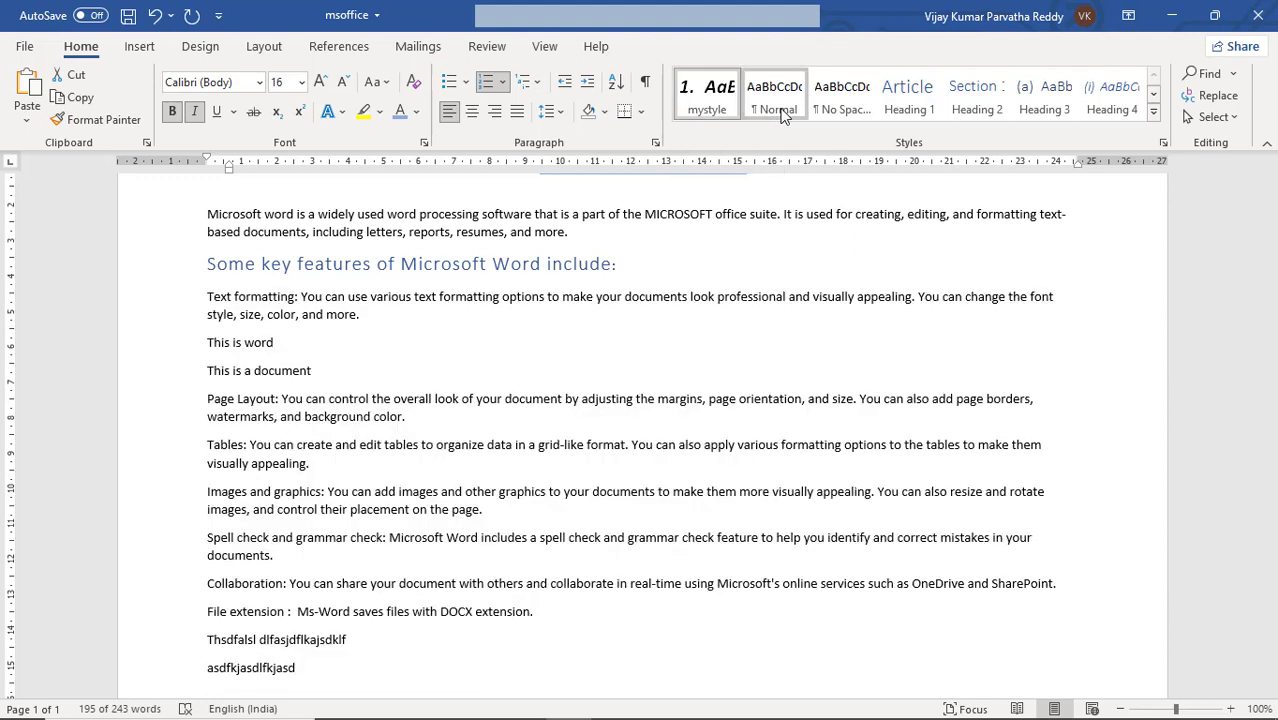
pyautogui.click(722, 103)
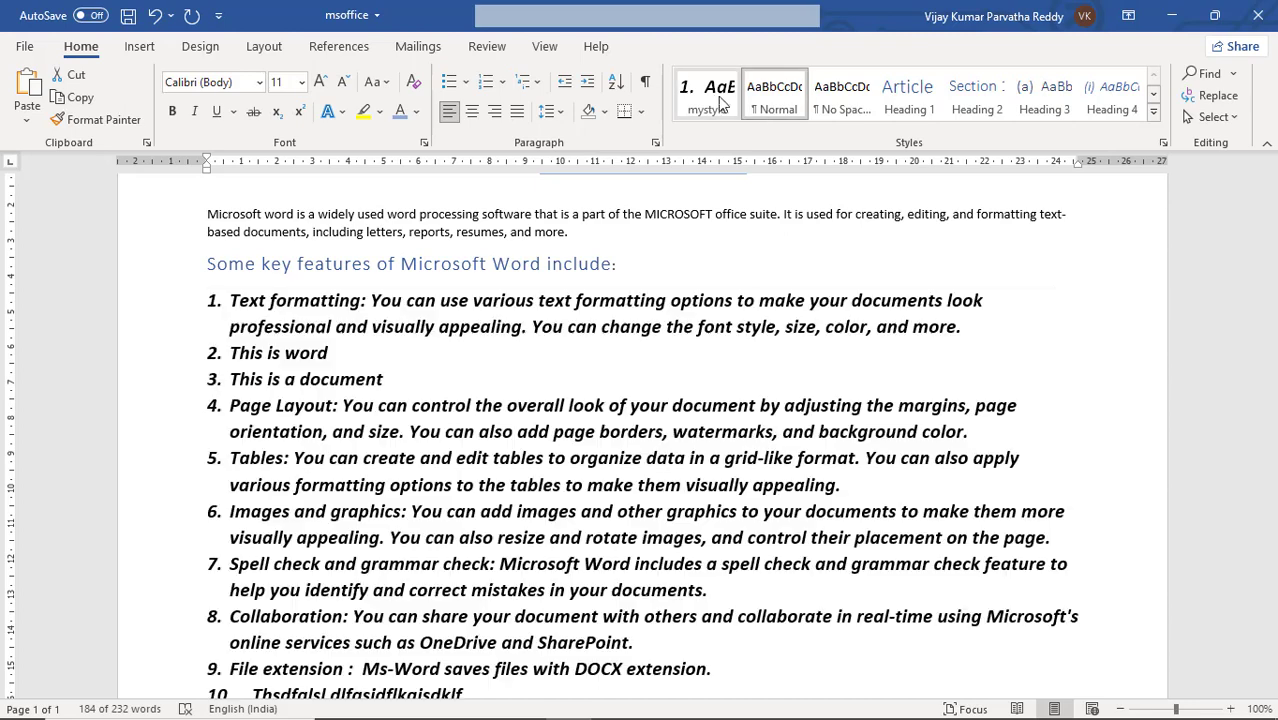
pyautogui.click(720, 101)
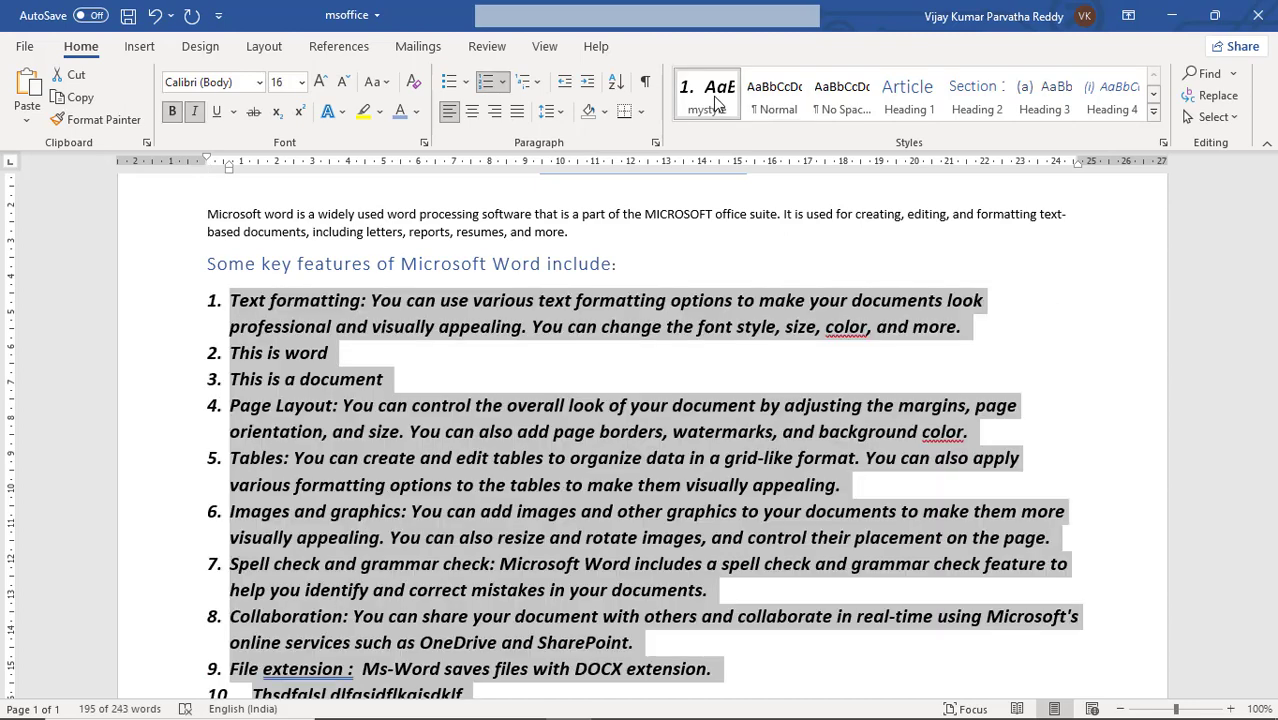
pyautogui.click(768, 328)
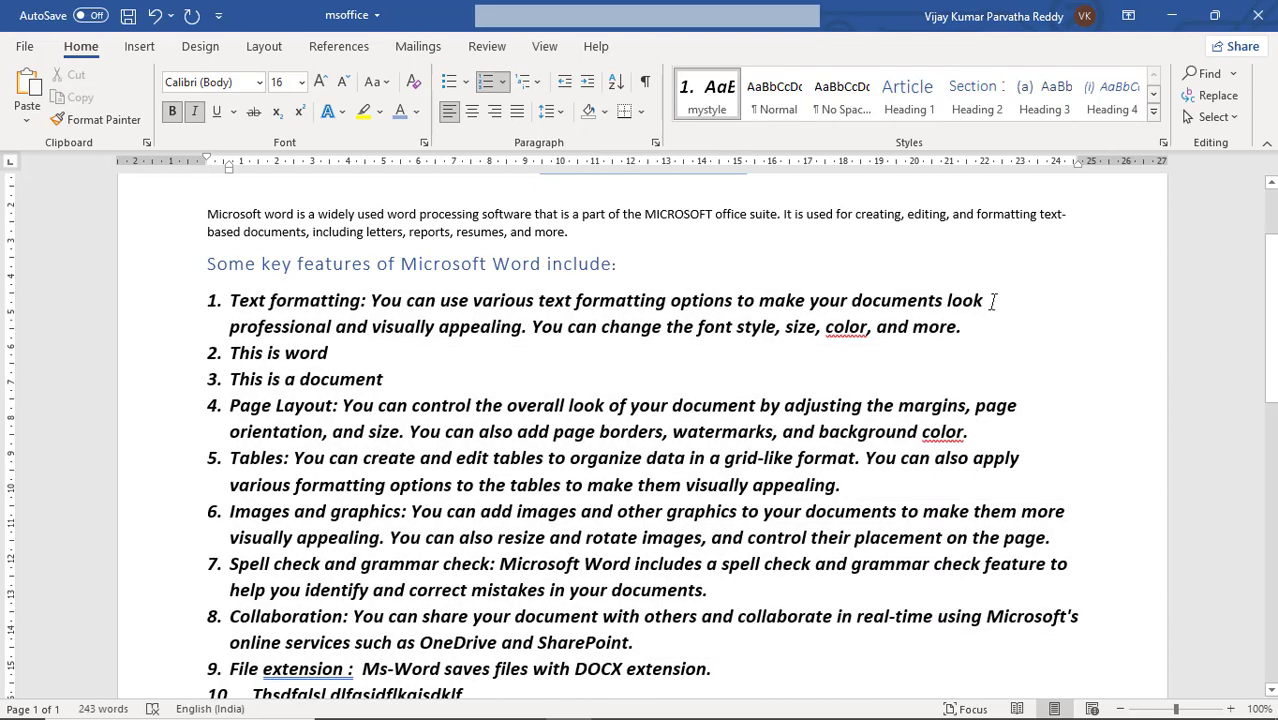